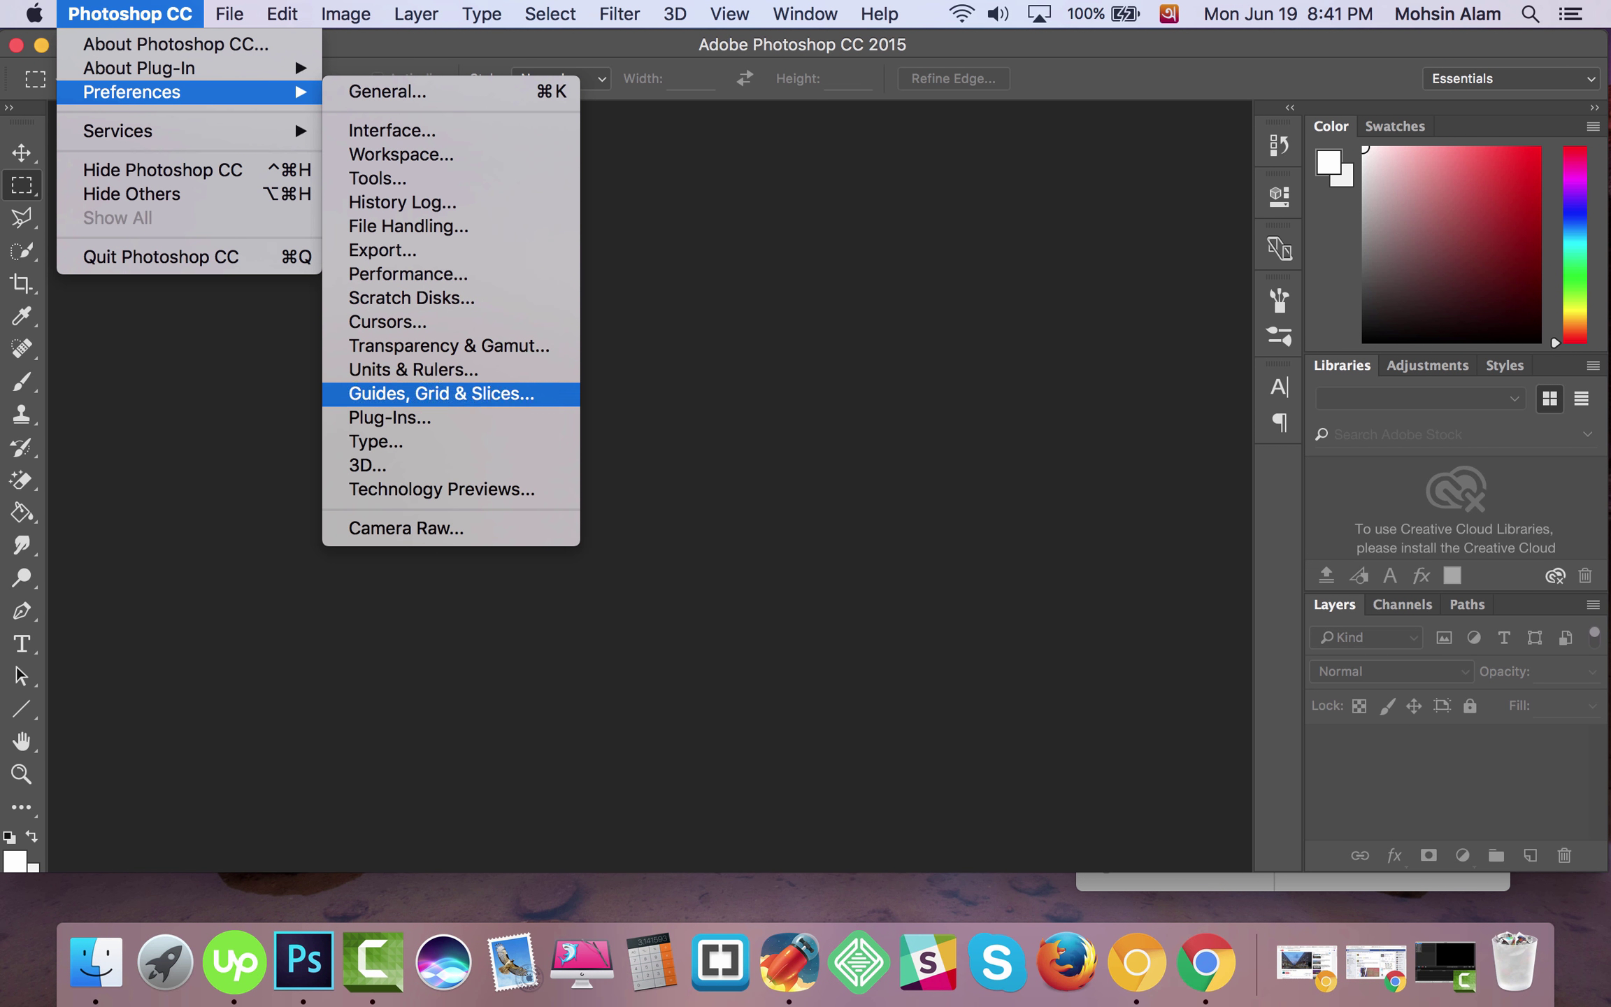
Step: Set the text engine in the Type preferences to Middle Eastern and South Asian and apply the preferences
key(Down)
key(Down)
key(Return)
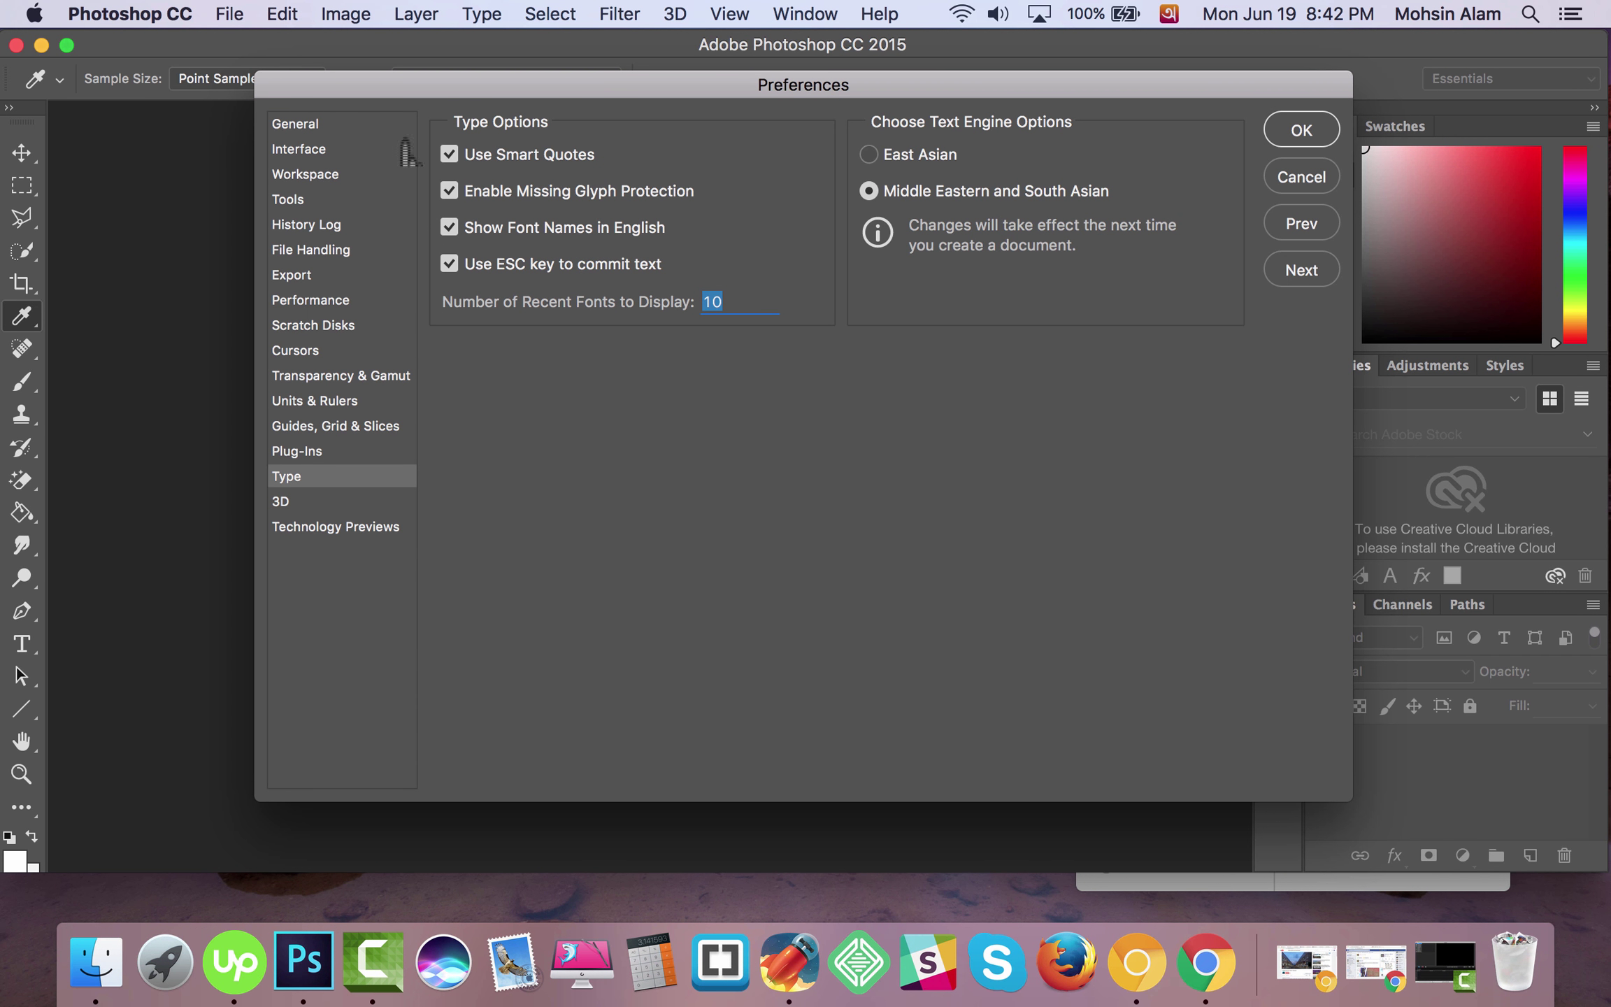
click(316, 127)
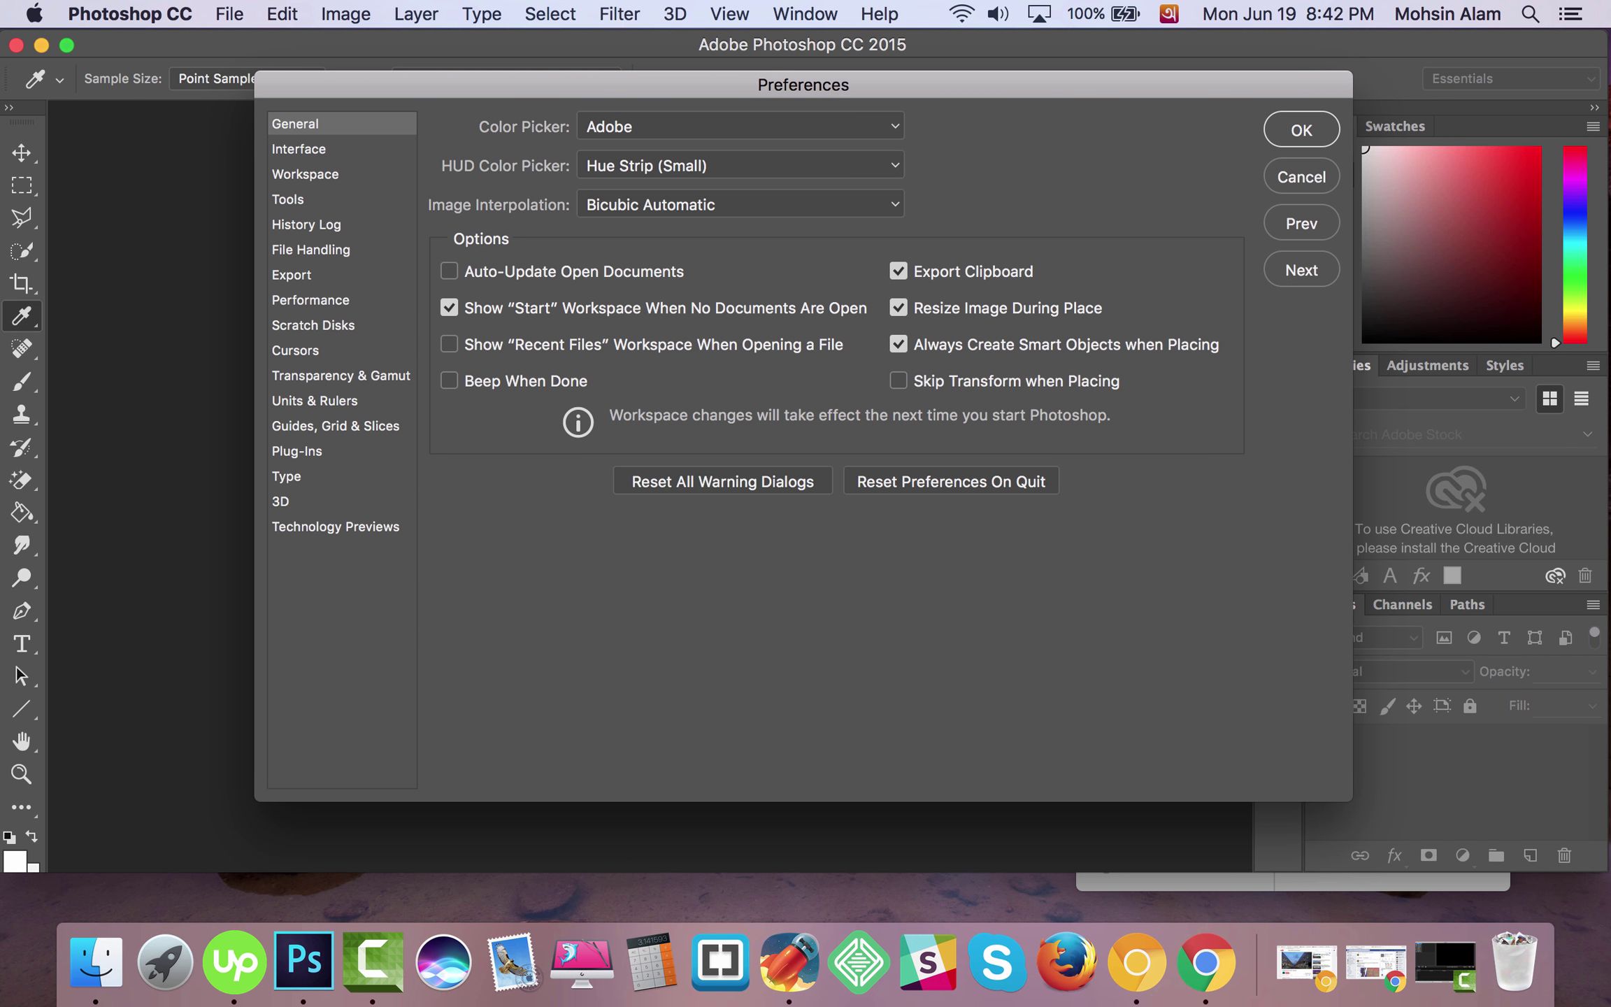
click(298, 482)
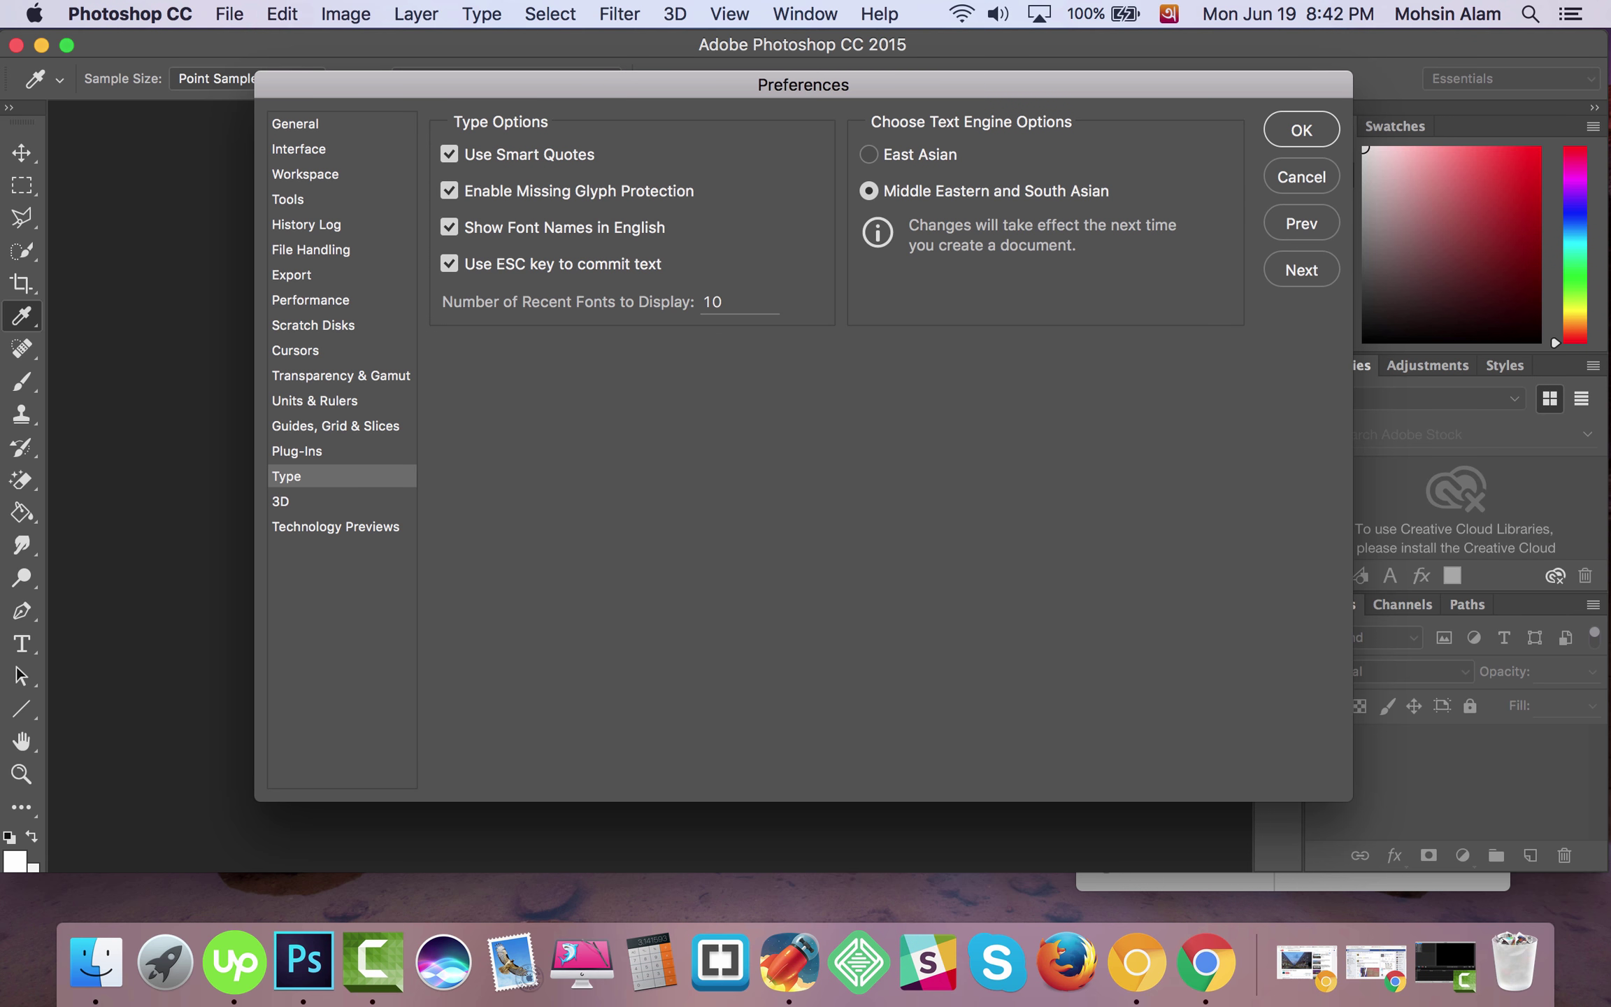
click(869, 155)
click(870, 191)
key(Return)
key(m)
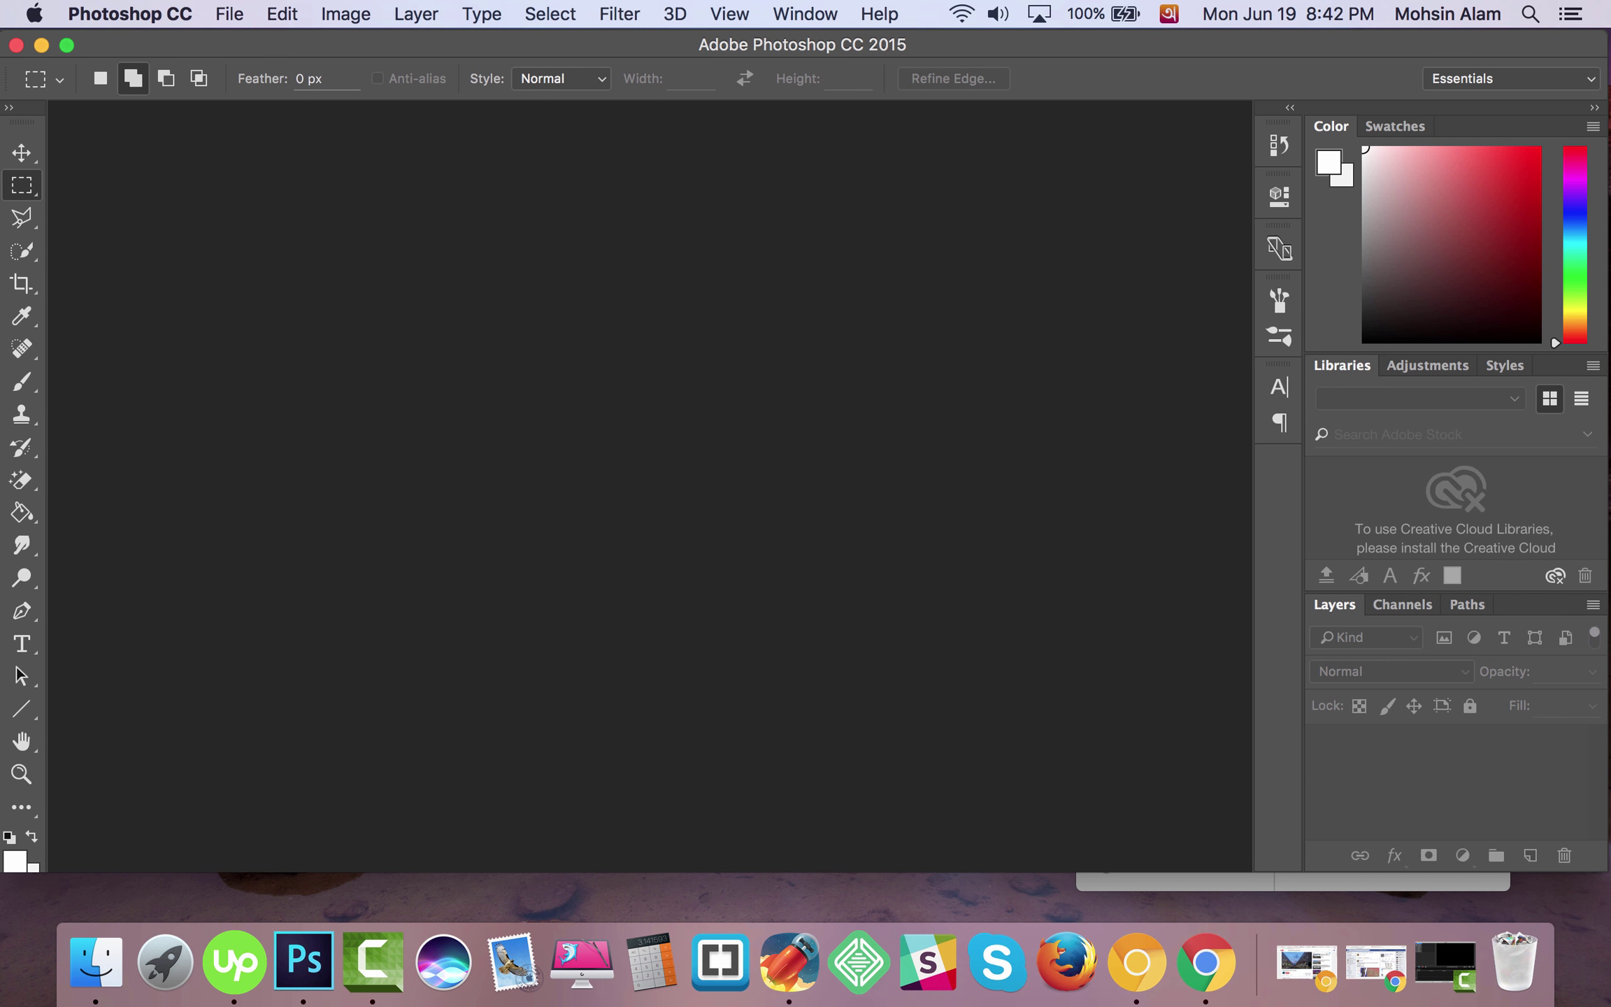
Step: Switch to Chrome and open a new browser tab beside the Facebook page
click(1169, 14)
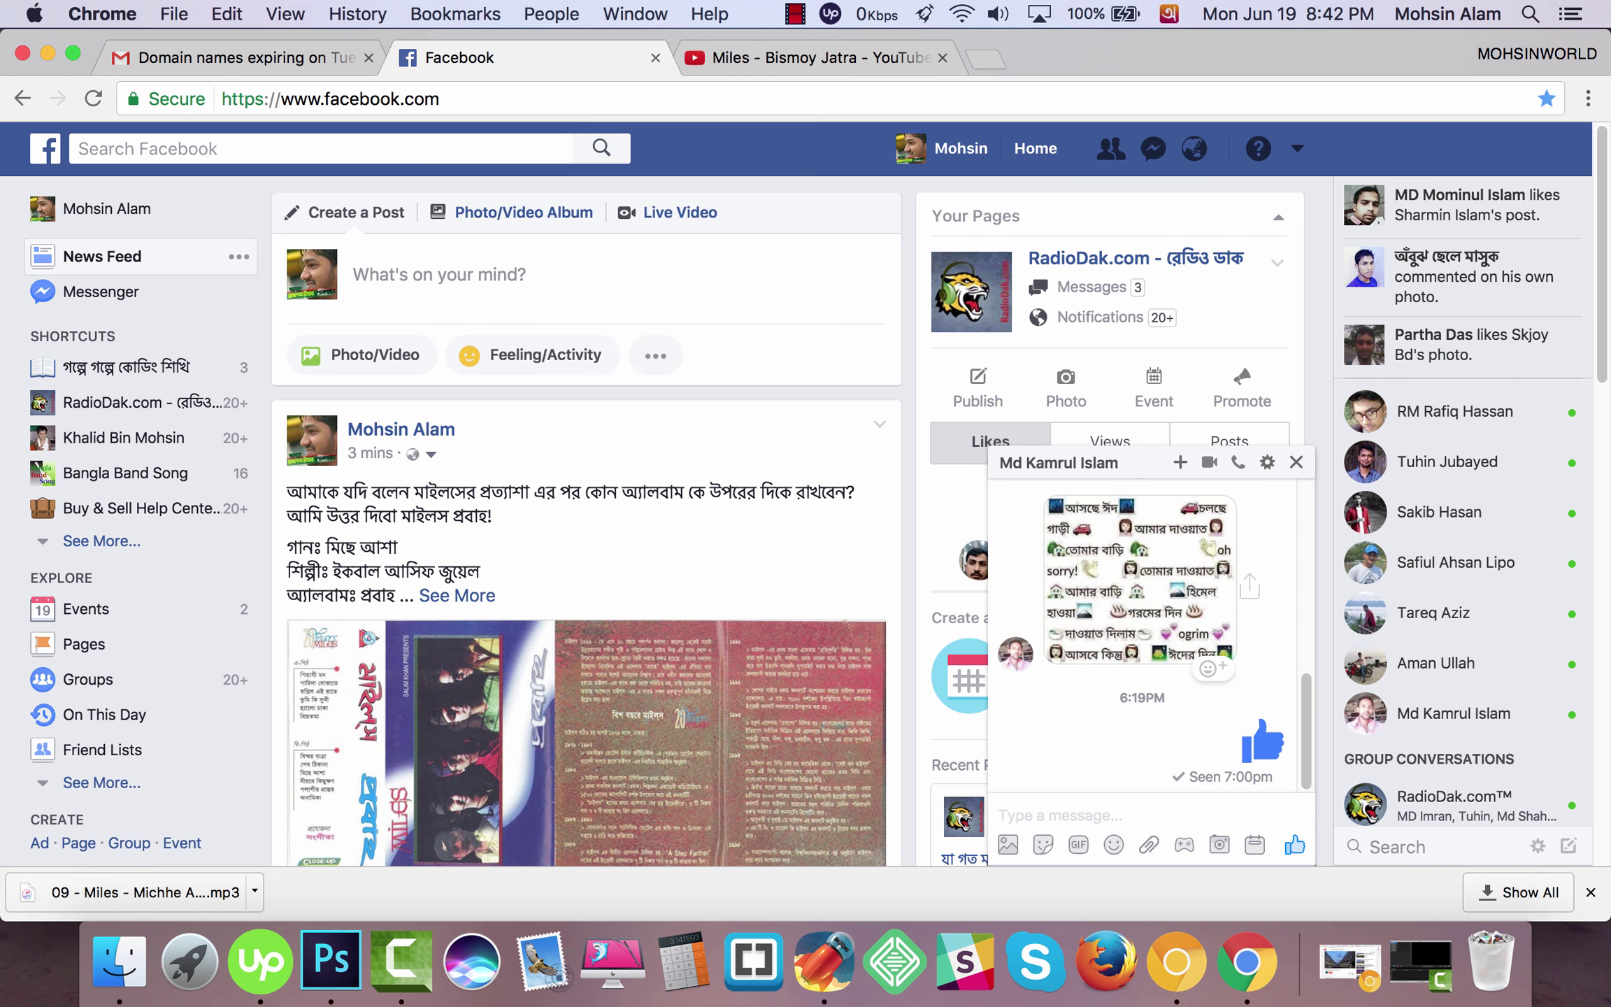
right_click(581, 58)
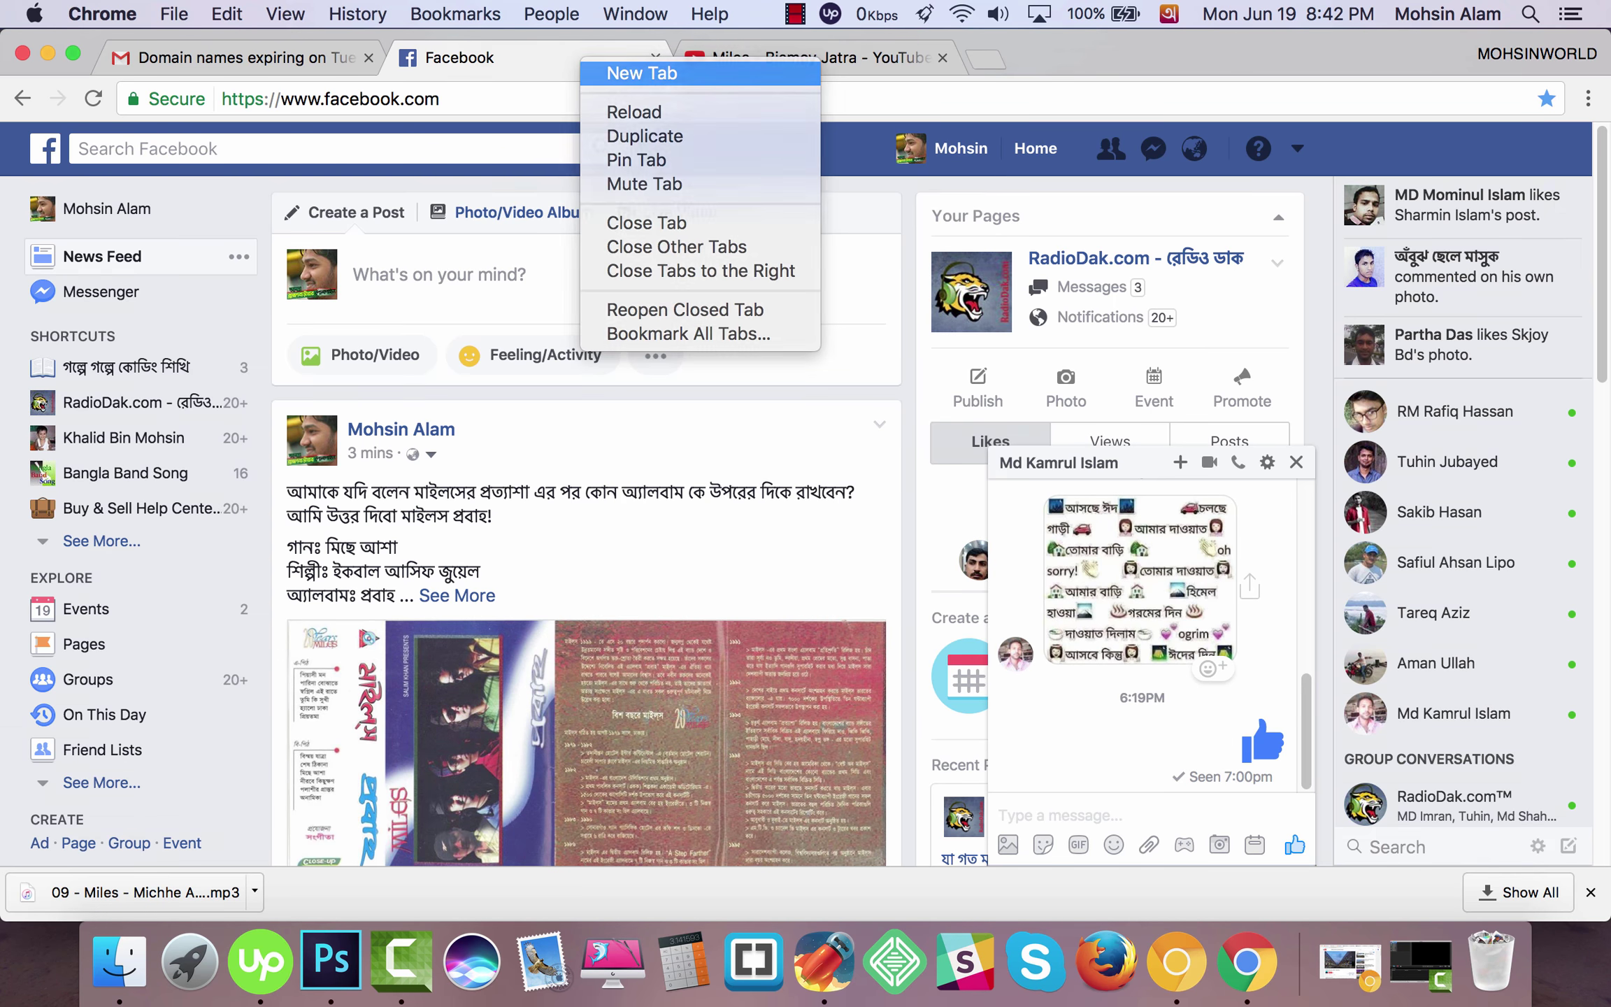
click(642, 72)
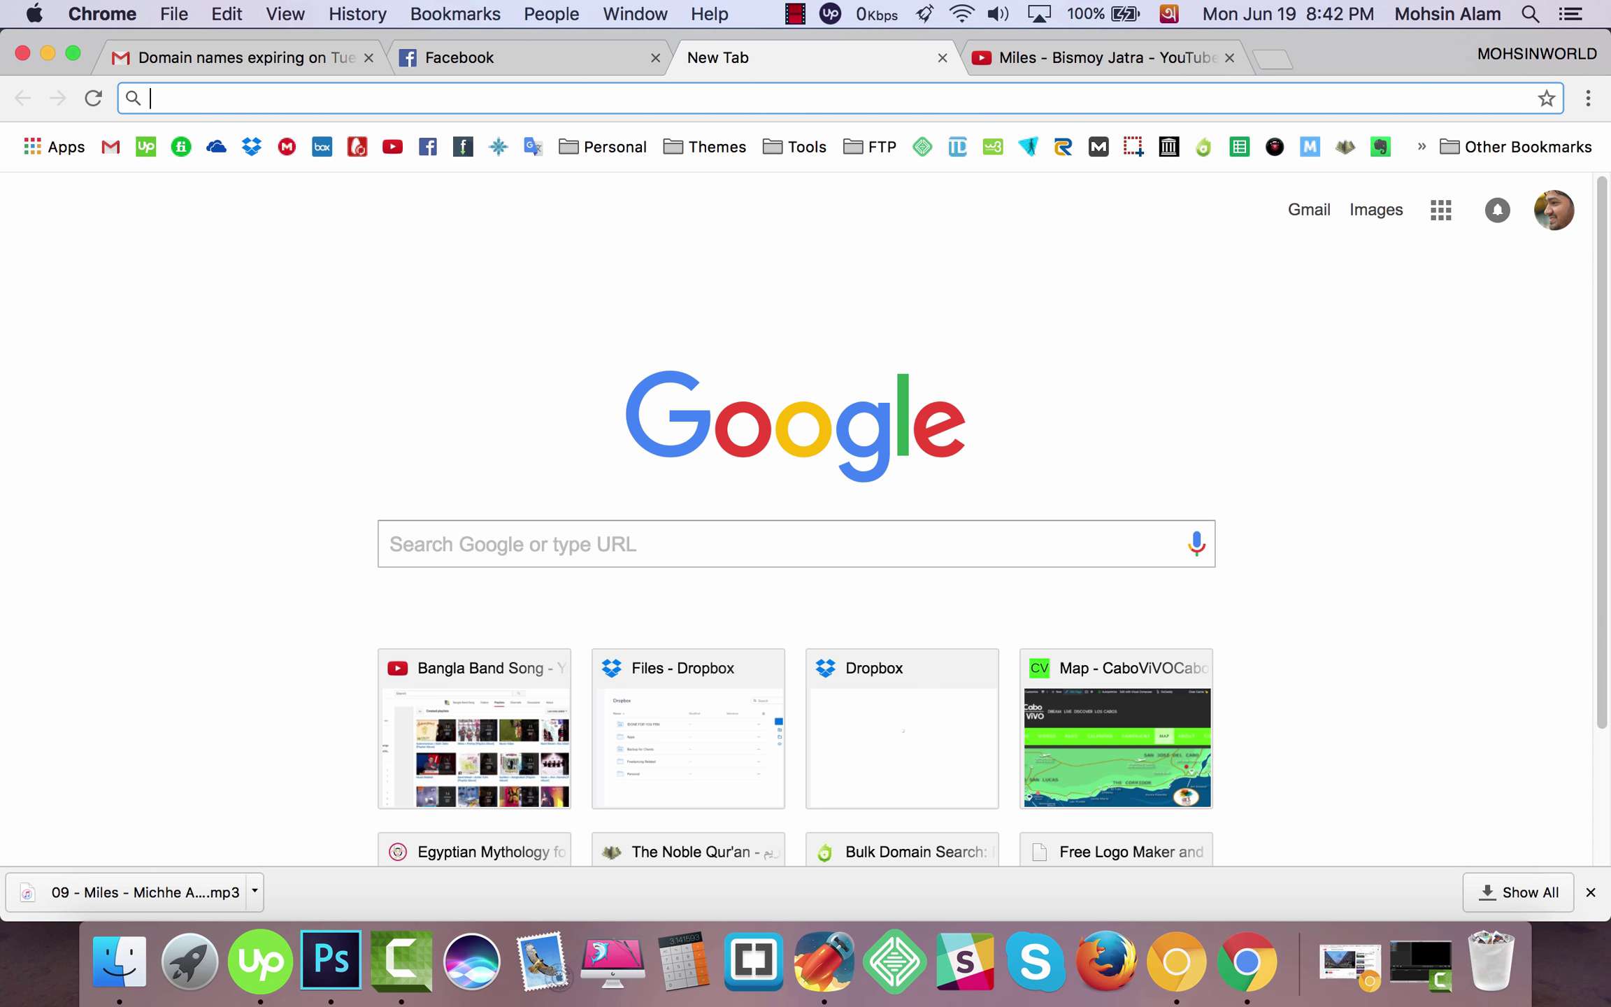
text(avro.)
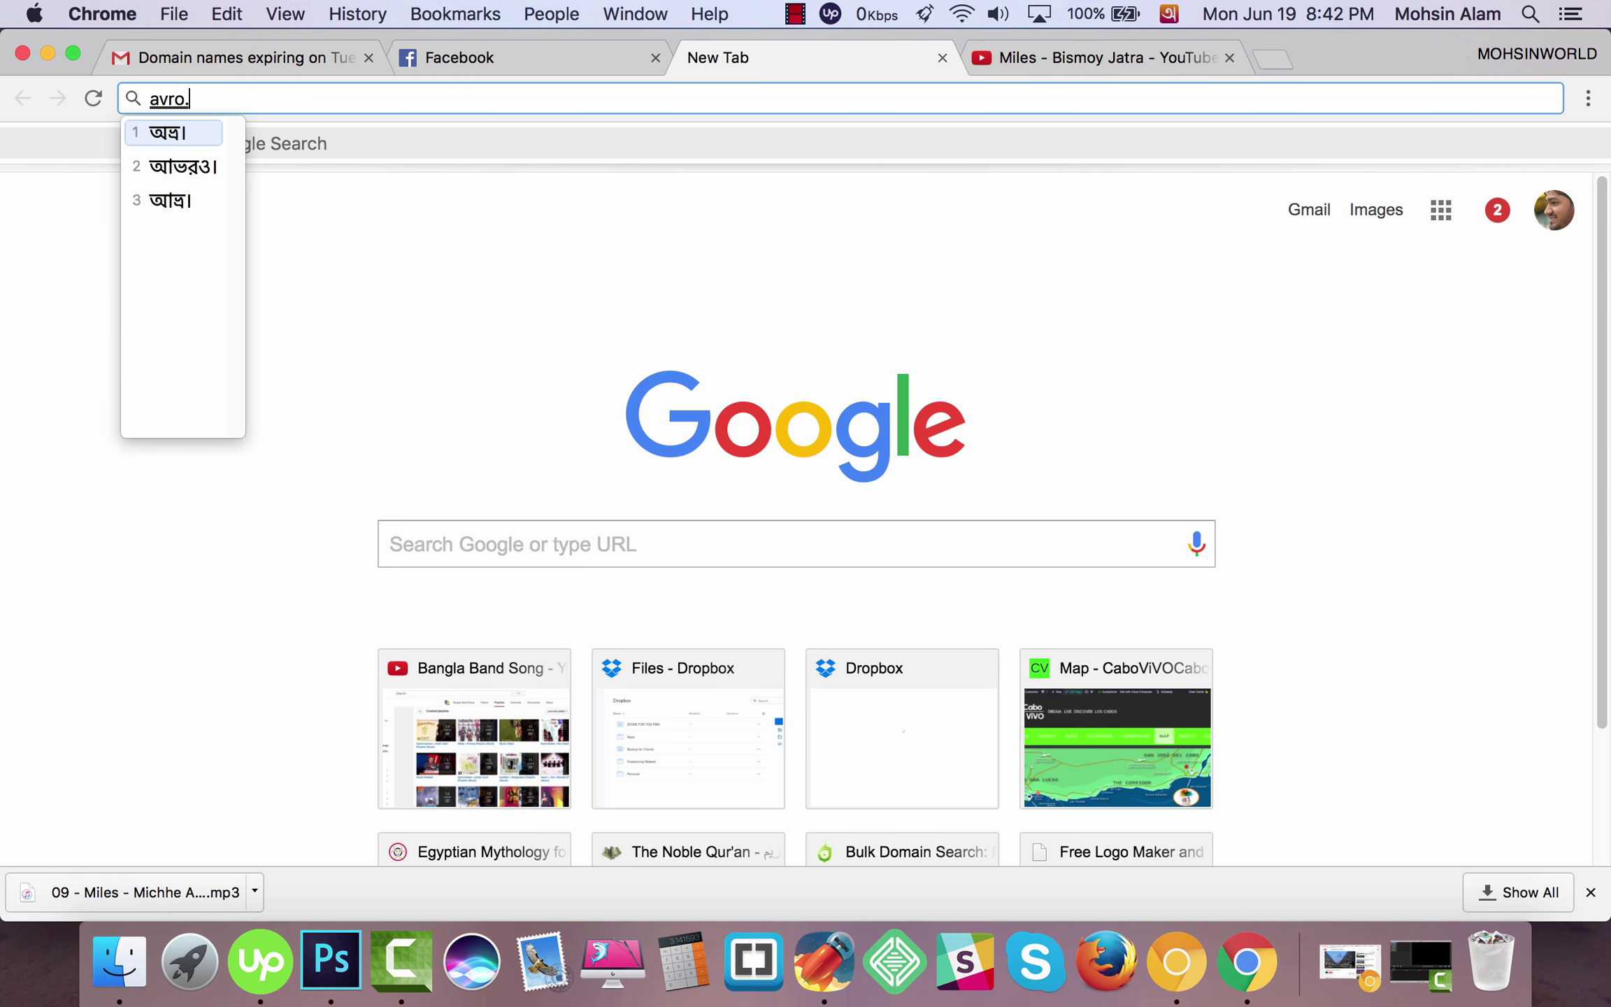
text(im)
key(Return)
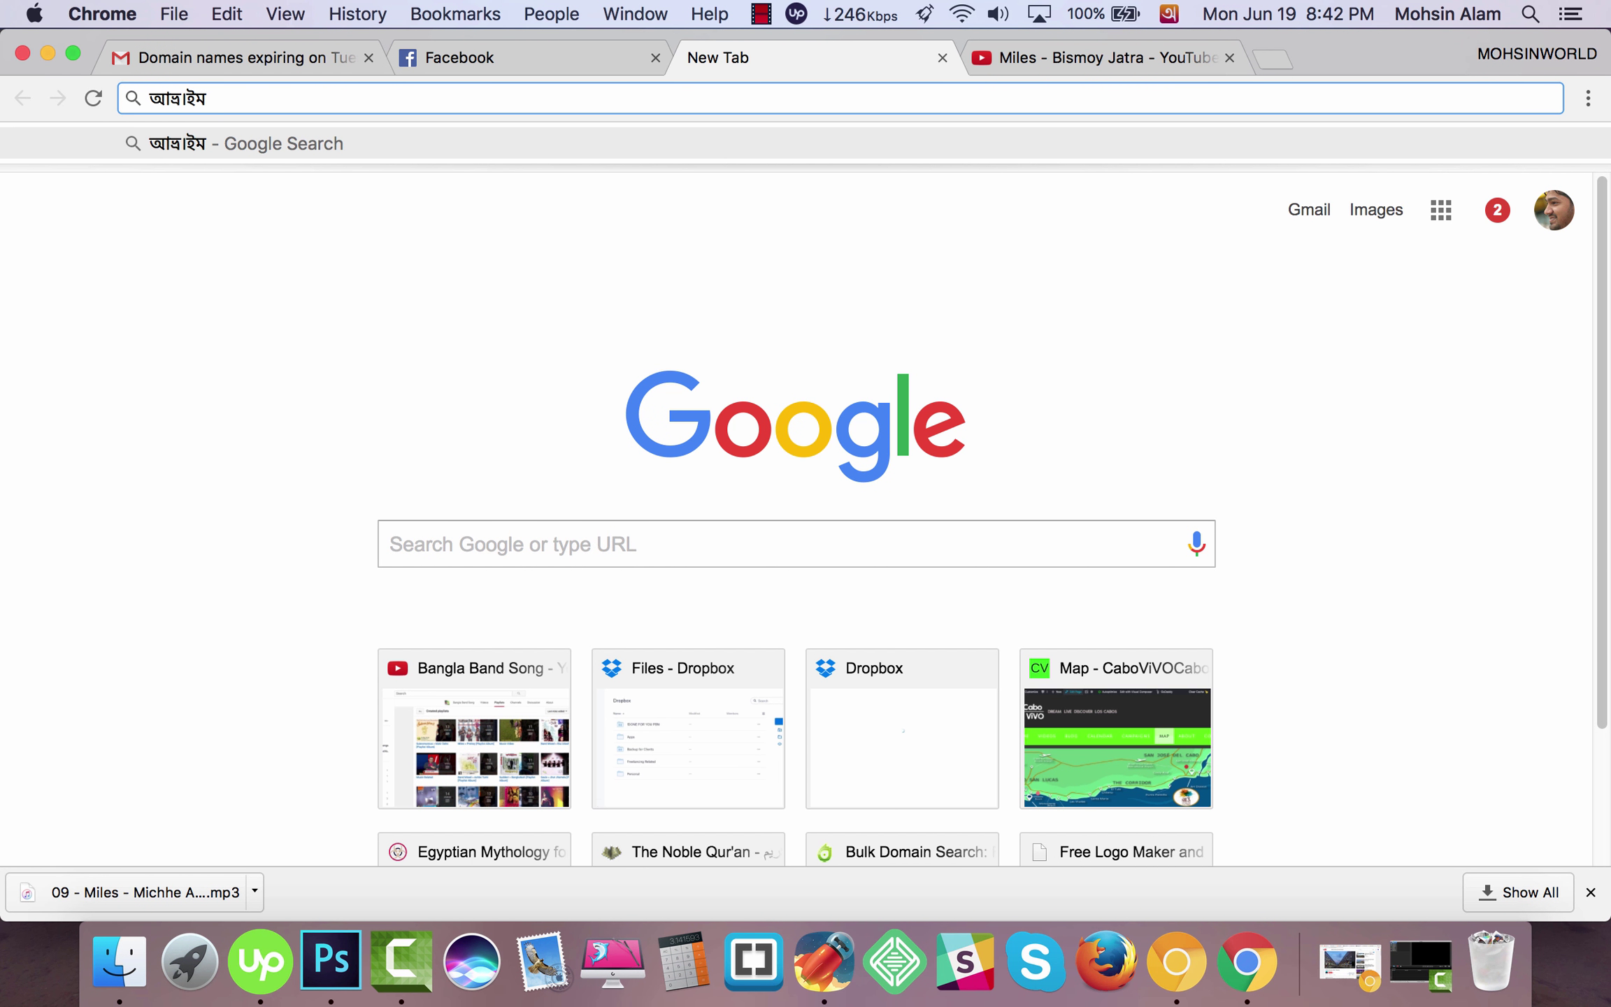
Step: Change the keyboard input to English, clear the Bangla text from the address and load avro.im
key(ctrl+space)
key(super+a)
key(BackSpace)
text(avro.im)
key(Return)
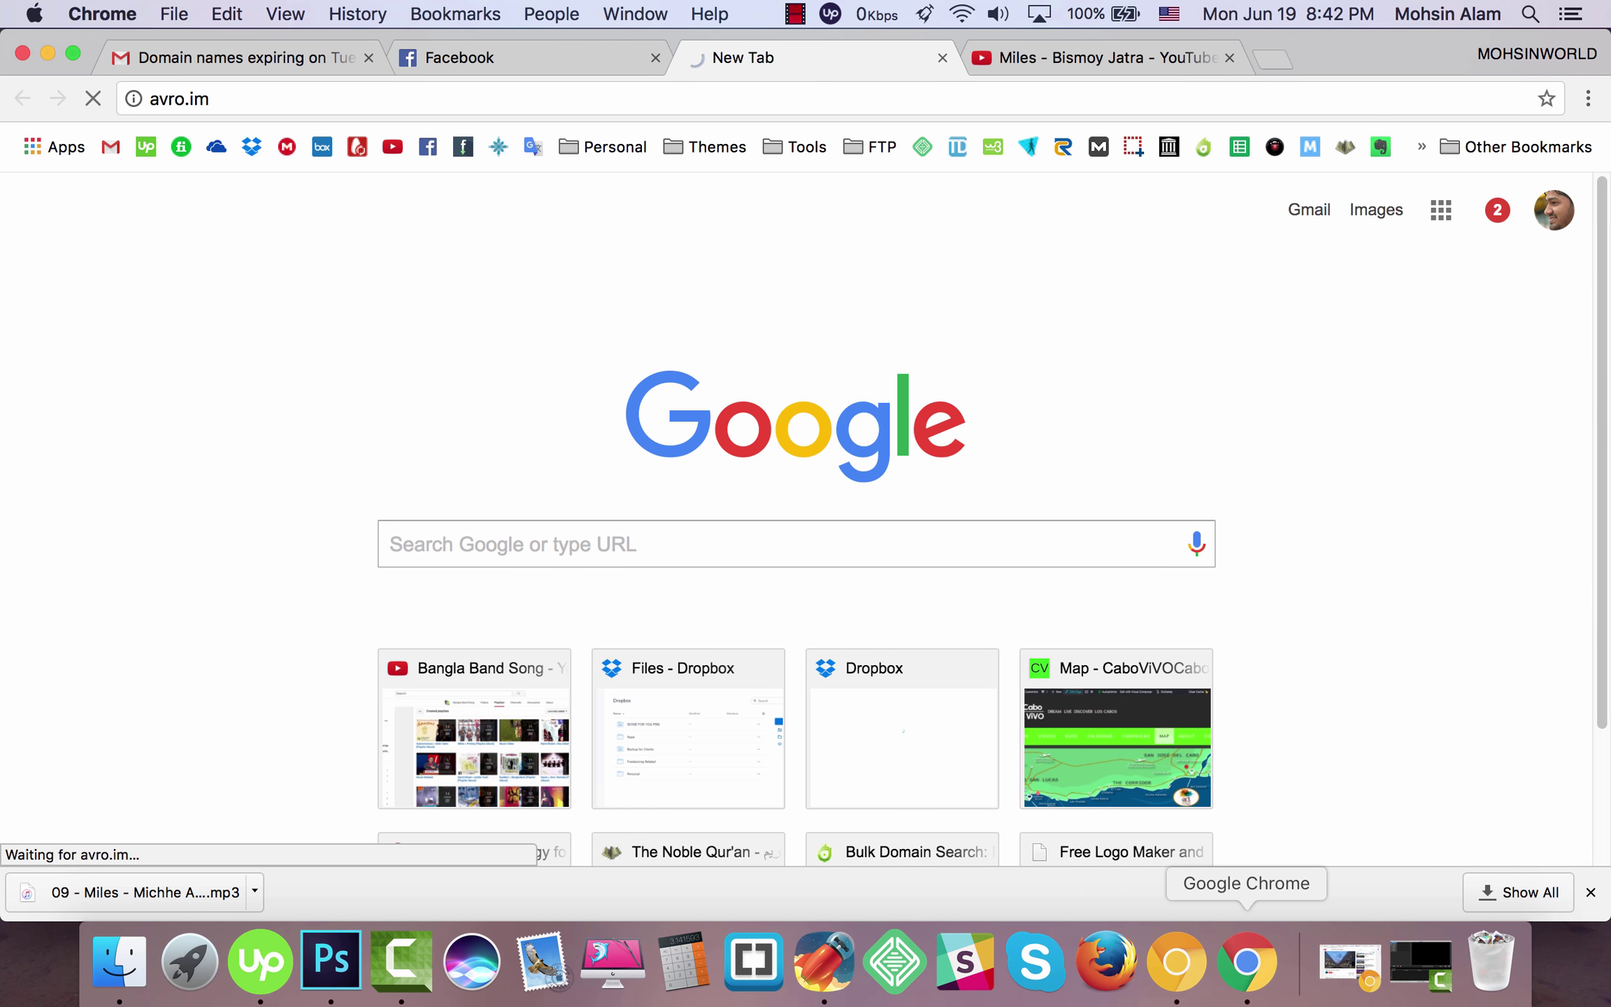
Step: In Photoshop, create a white 660 × 400 pixel document at 72 pixels/inch and draw a wide text box across its middle
click(1420, 962)
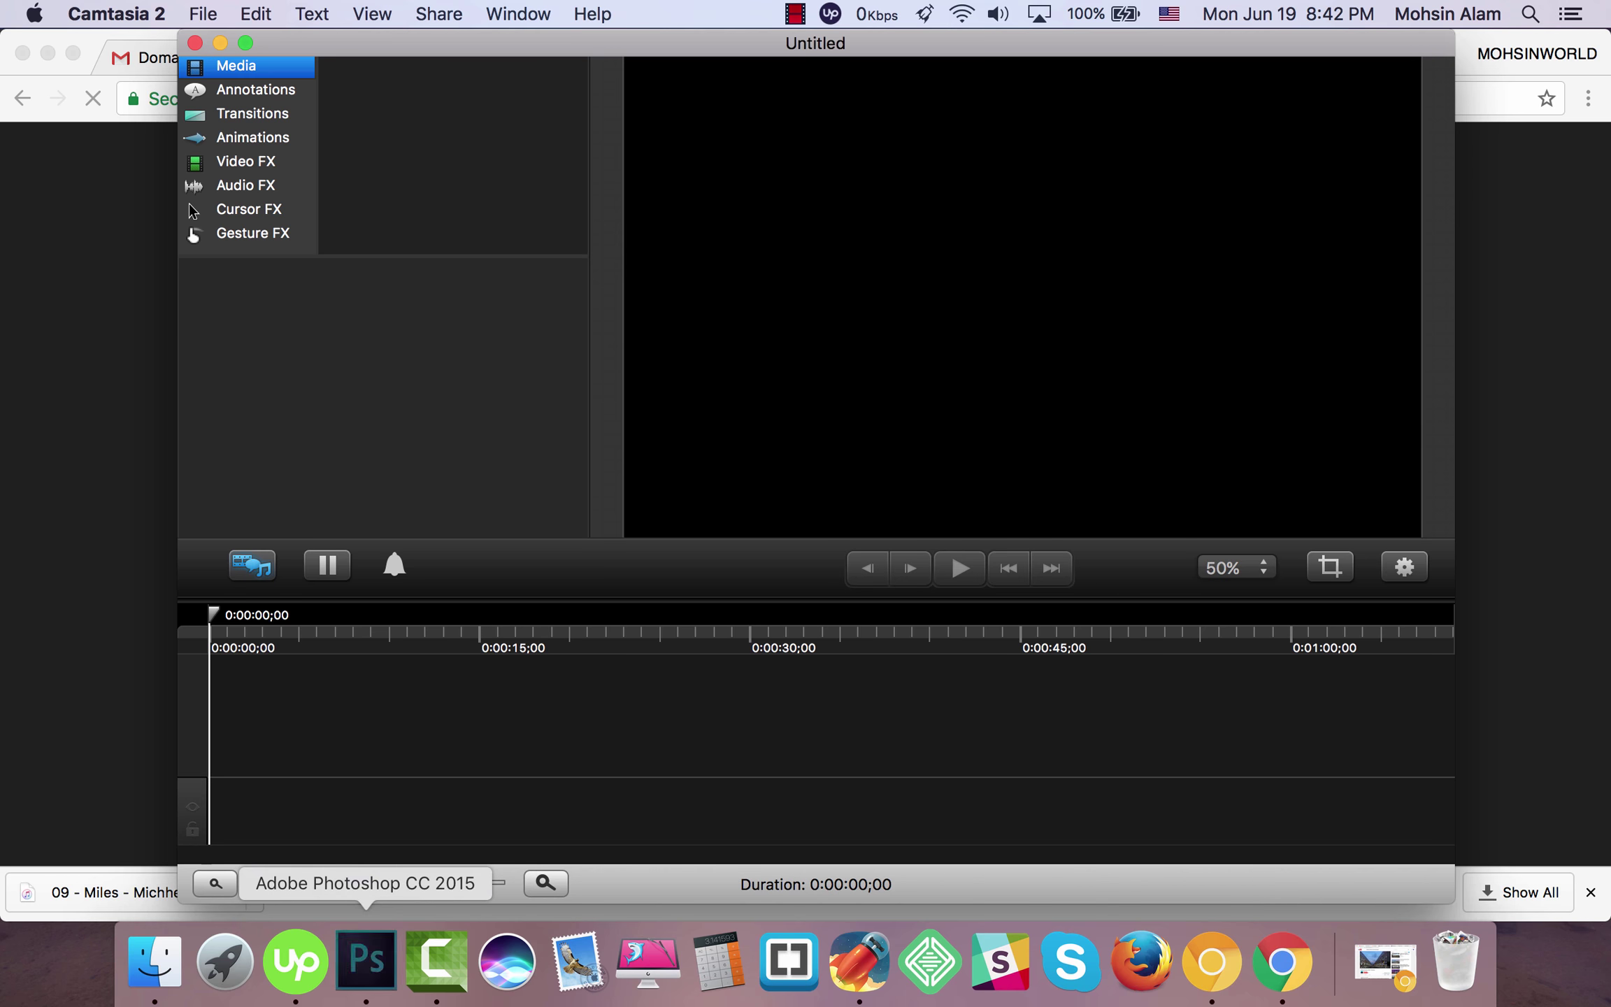
click(366, 961)
click(229, 14)
click(238, 44)
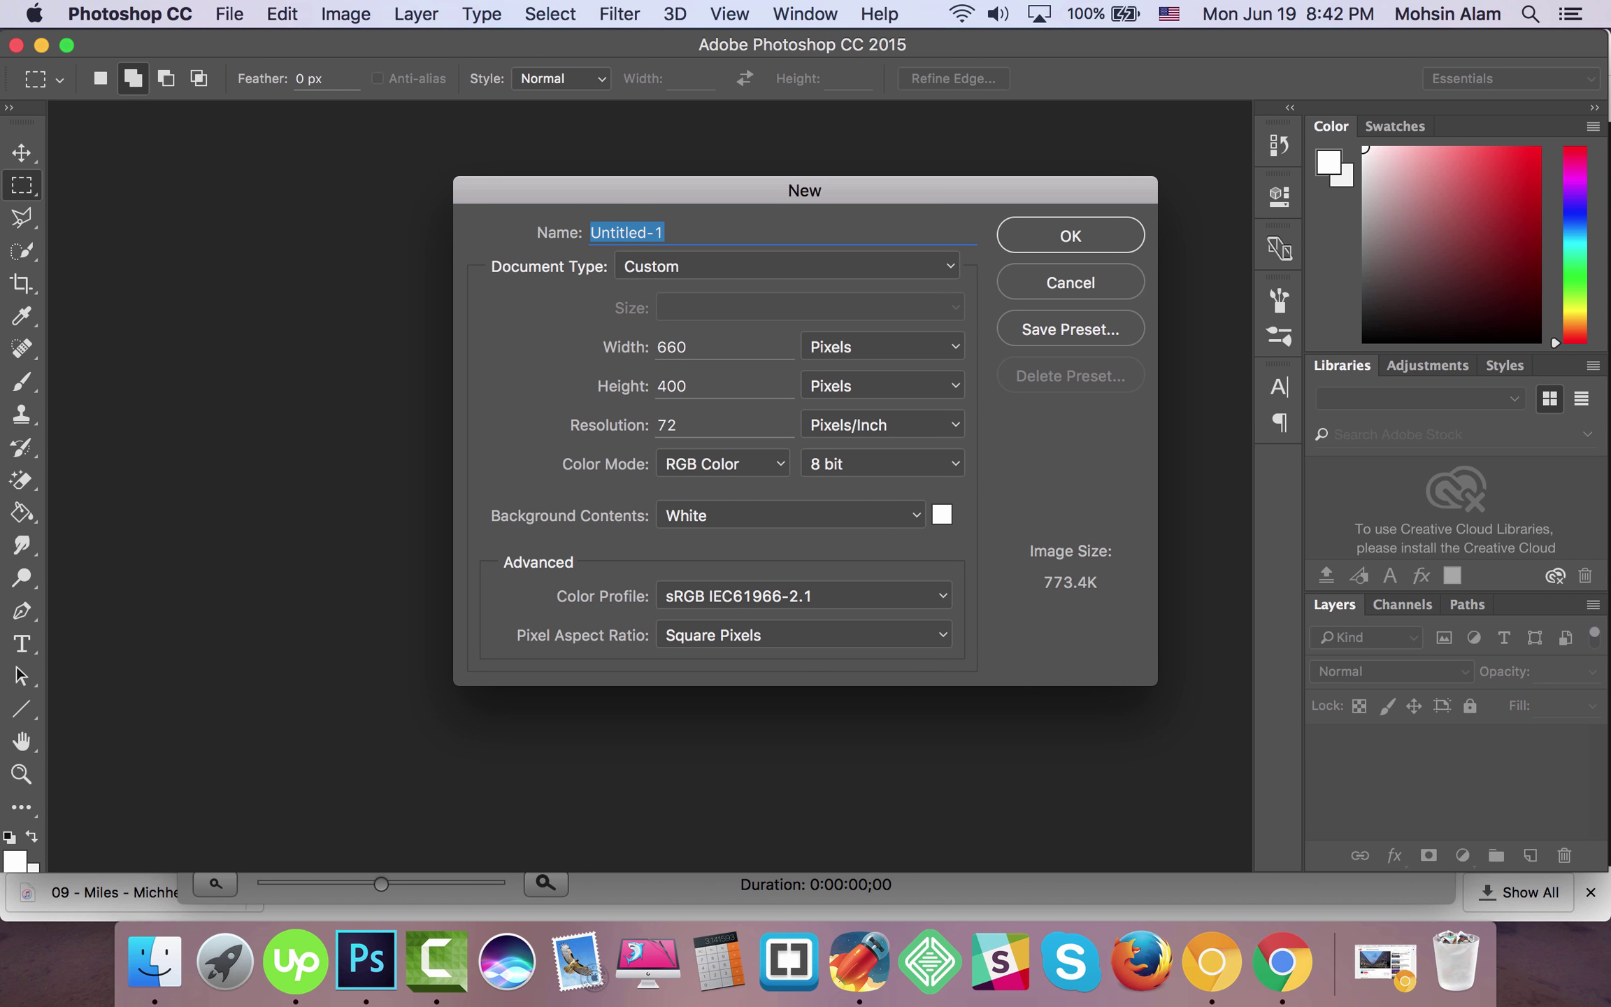
key(Return)
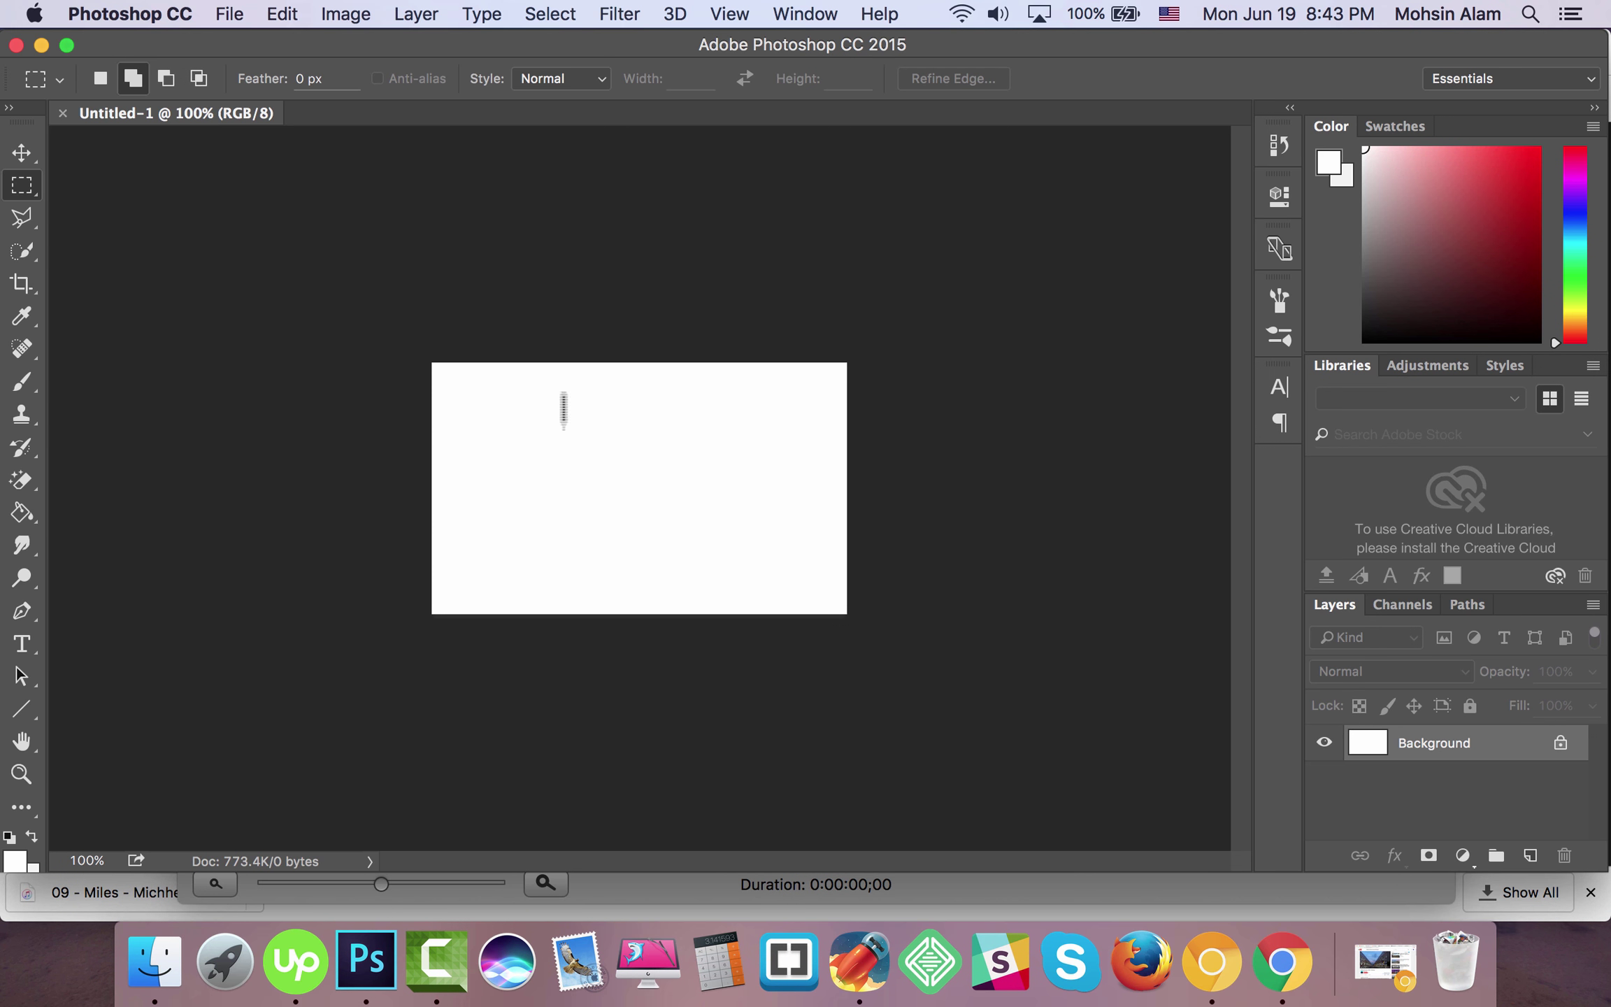
click(21, 644)
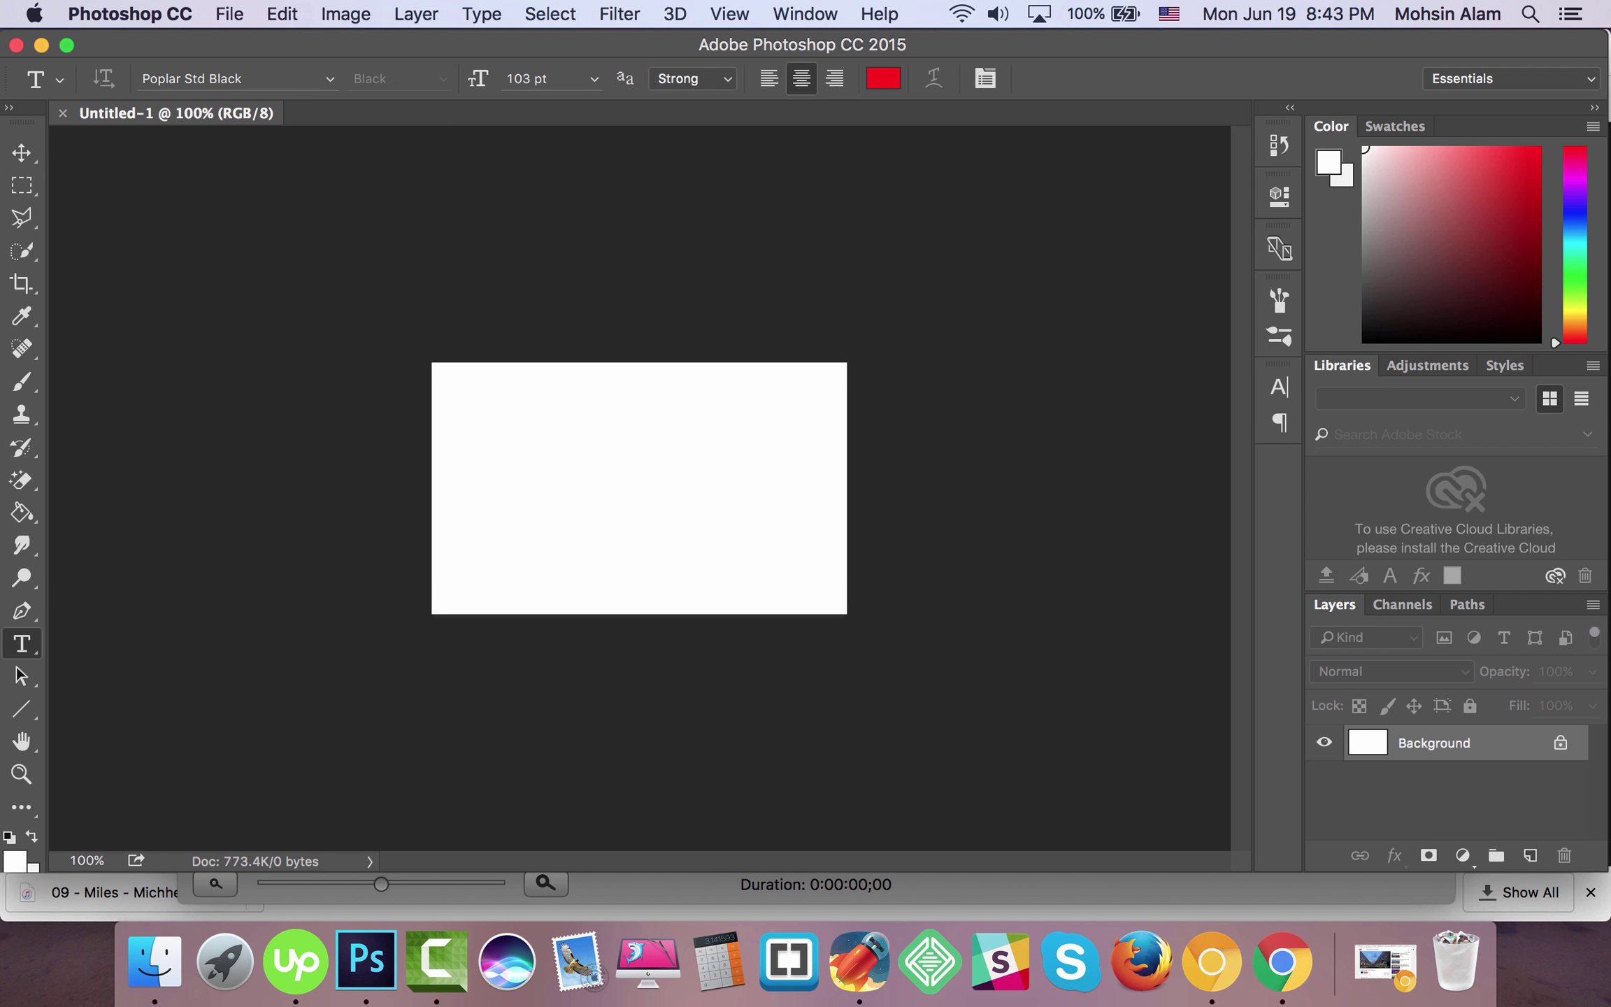
drag(447, 435, 827, 503)
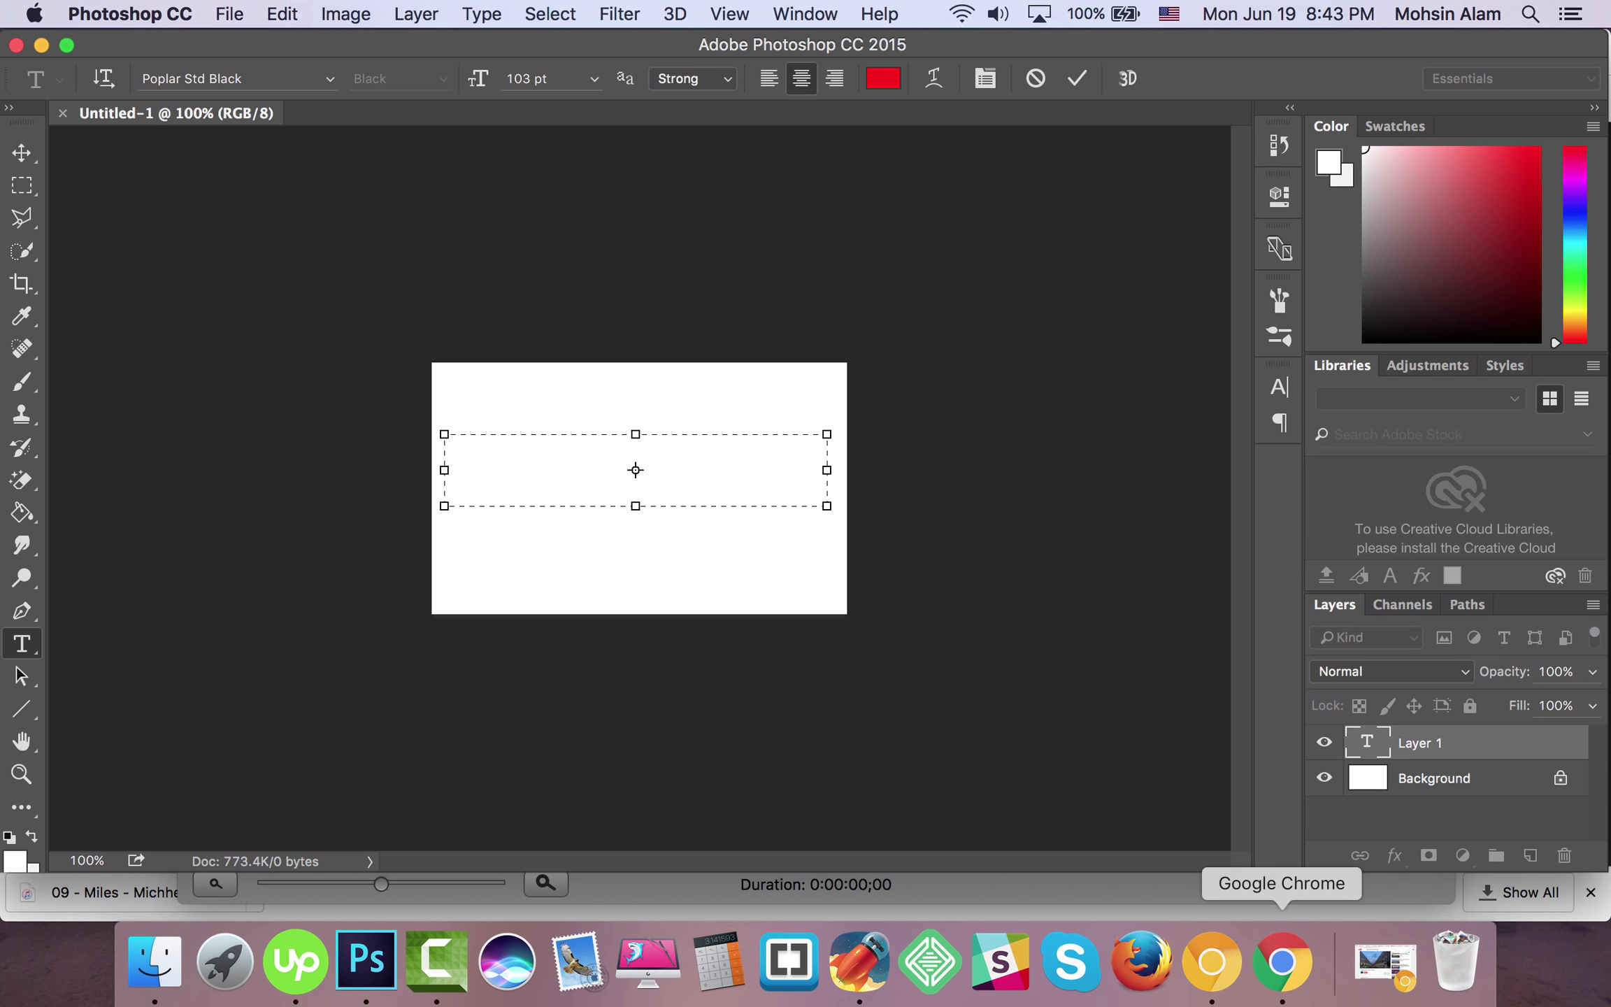
Step: Switch to Chrome and write "আমার সোনার বাংলা" in the first draft on avro.im
click(1282, 962)
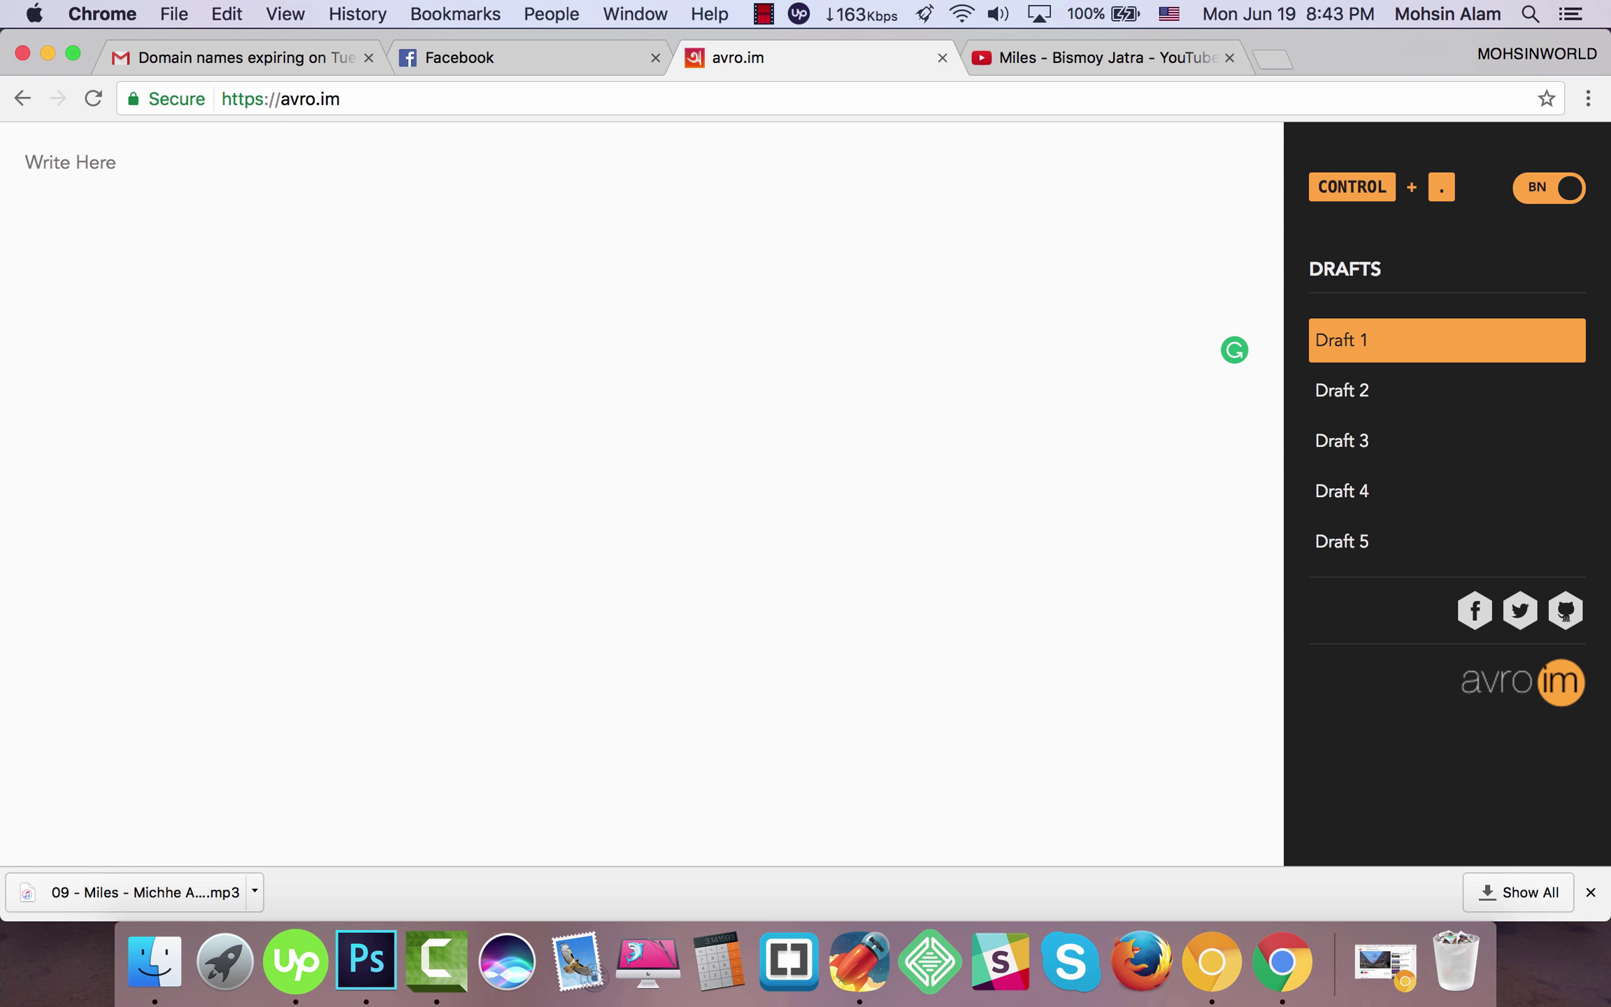
text(amar)
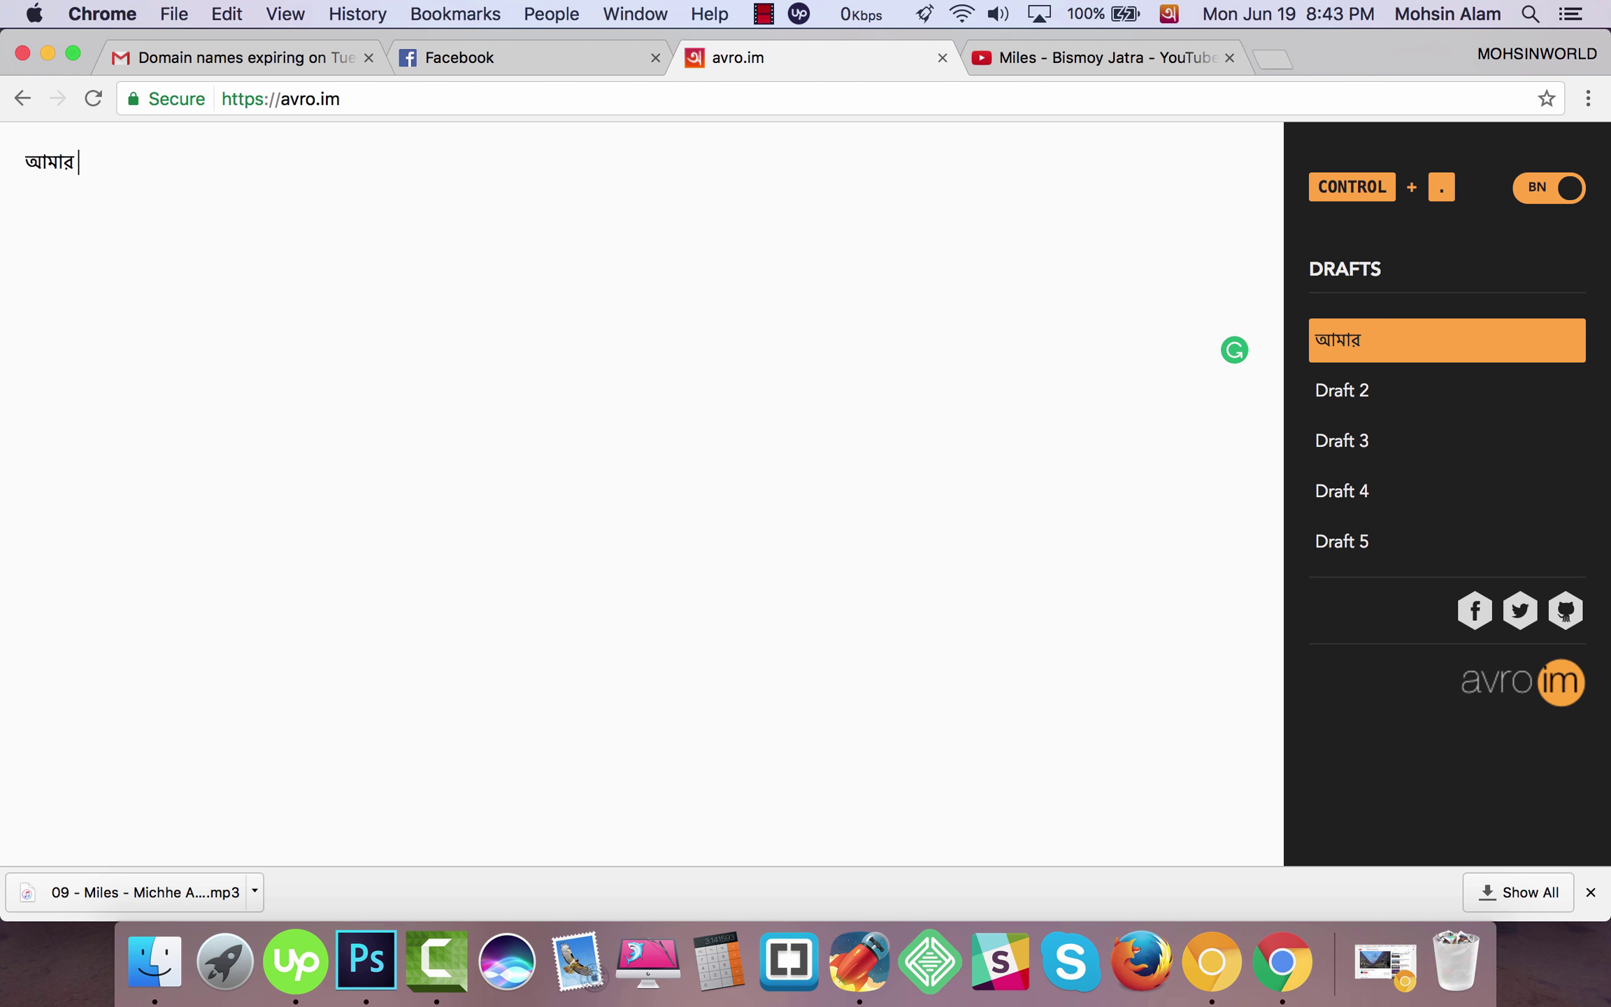
text( sonar ban)
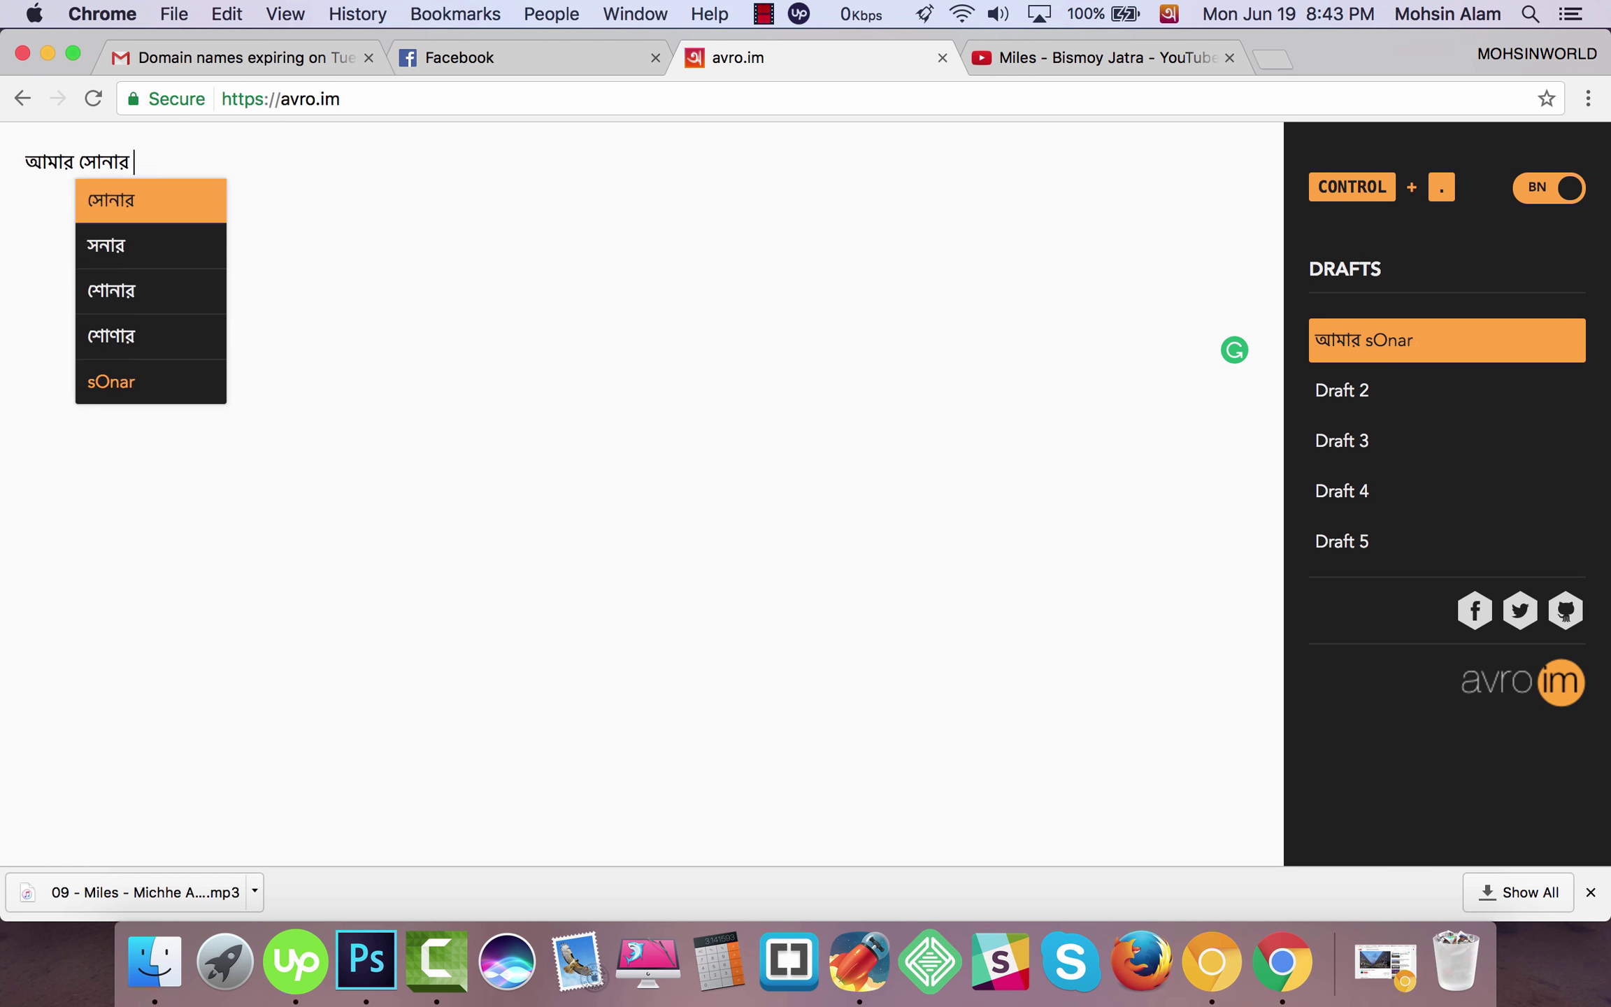
text(gla)
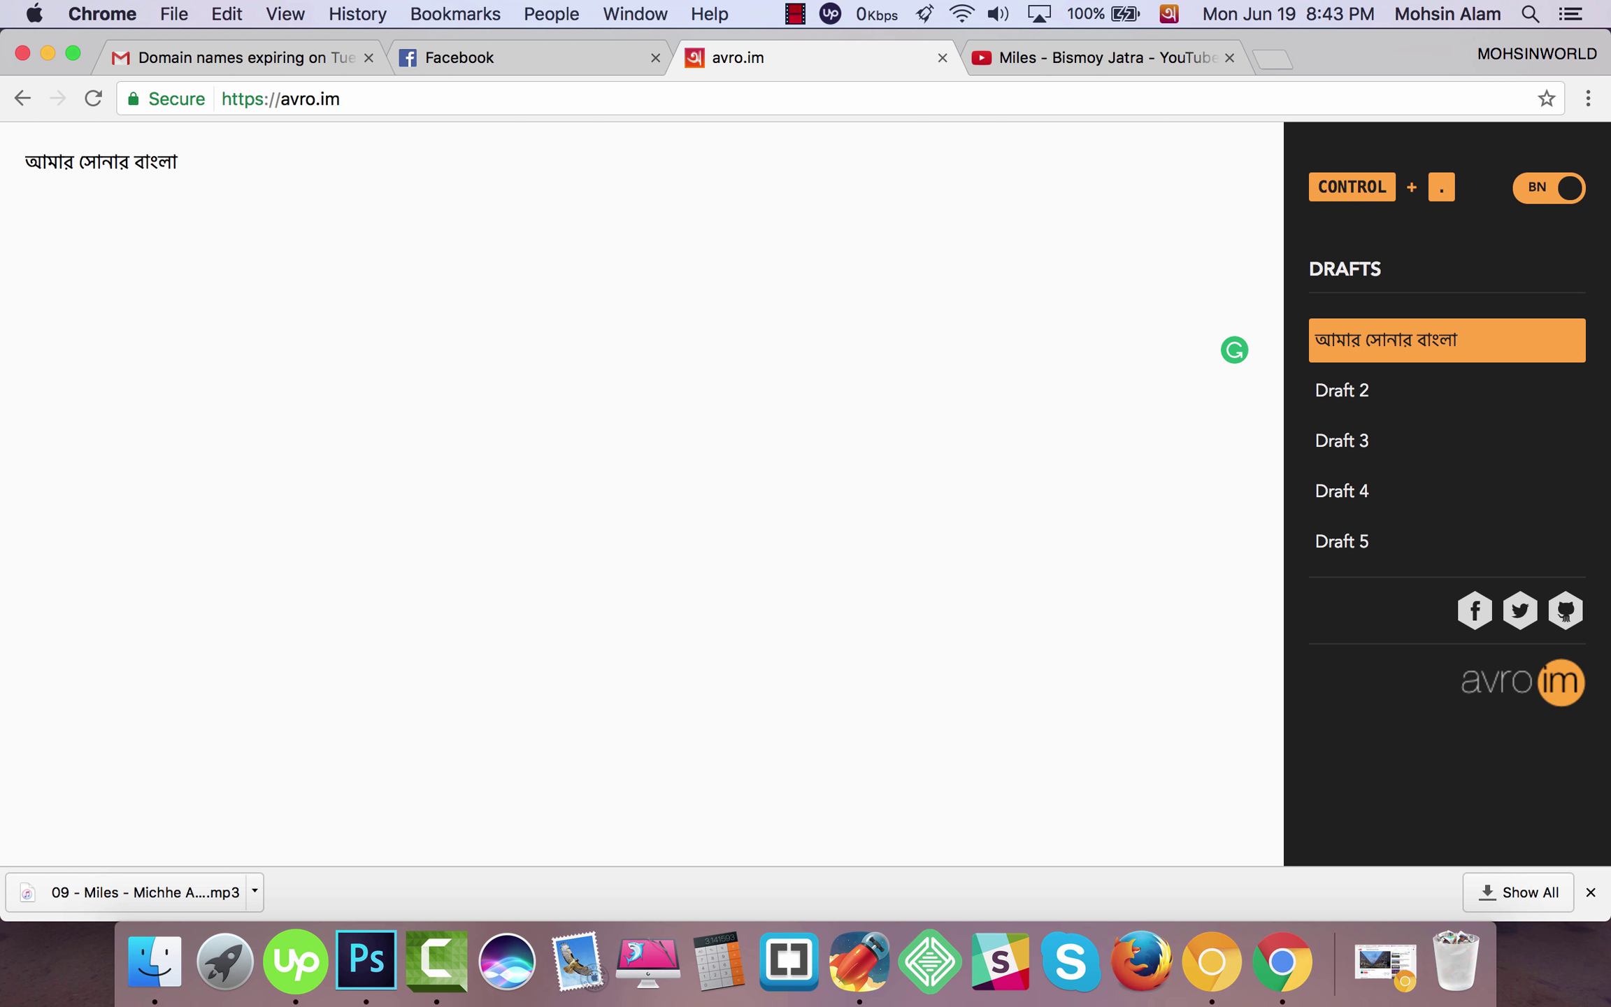
Step: Copy the whole Bangla phrase and paste it into the empty text box in Photoshop
key(super+a)
key(super+c)
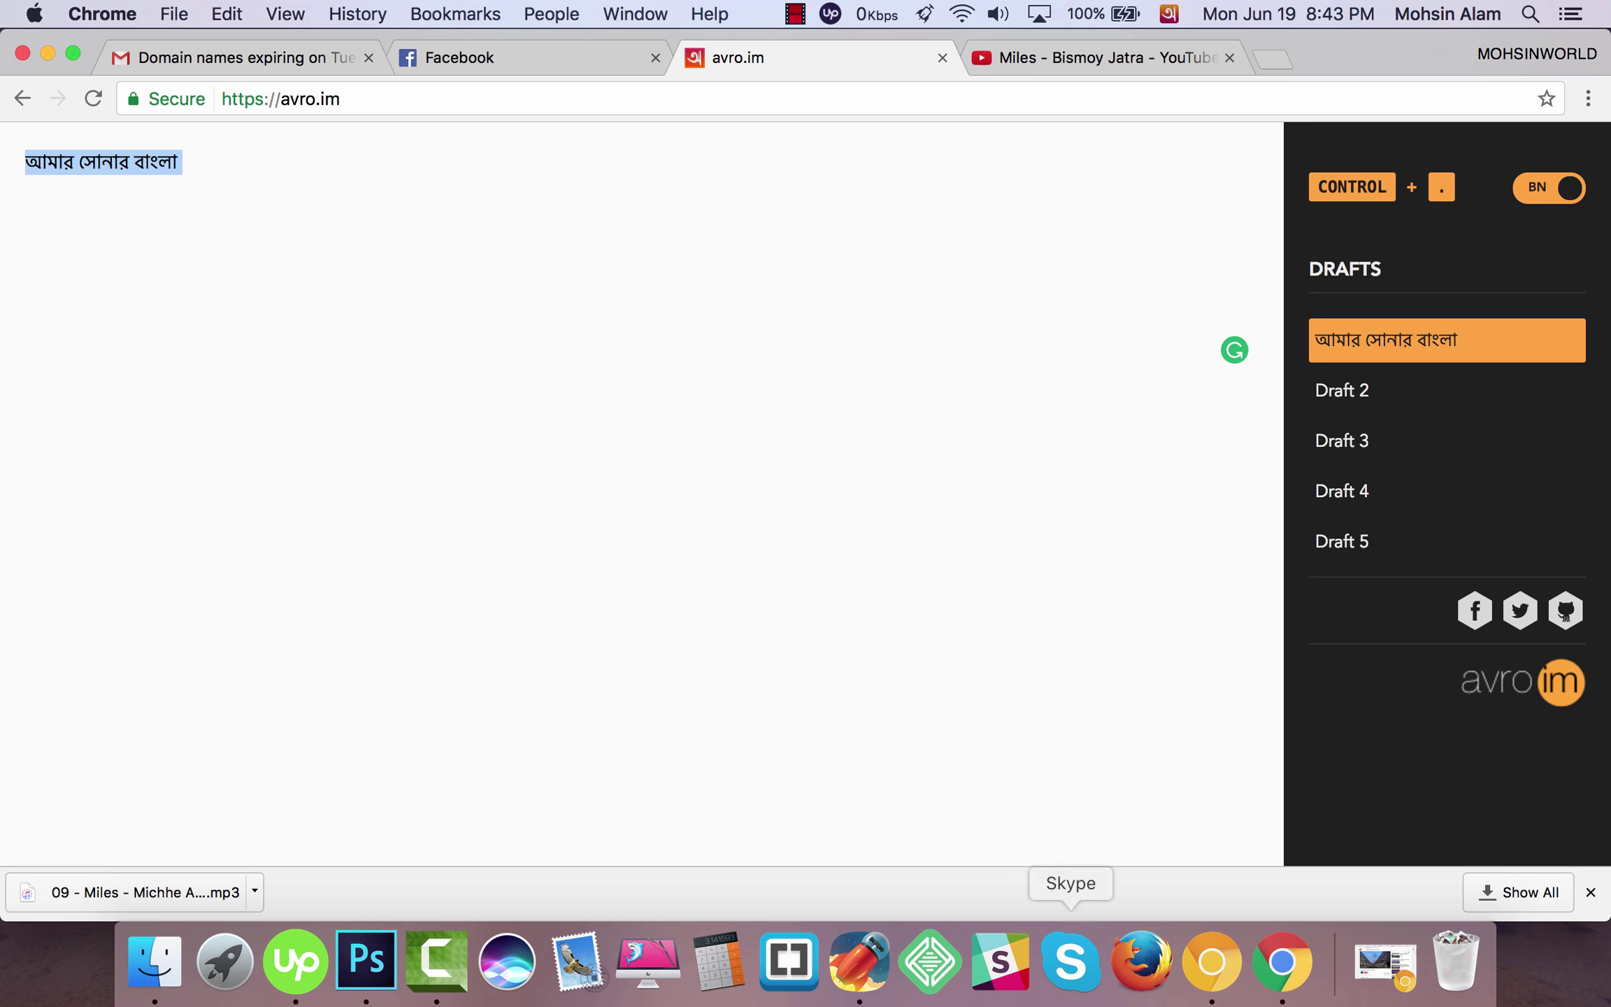
click(366, 962)
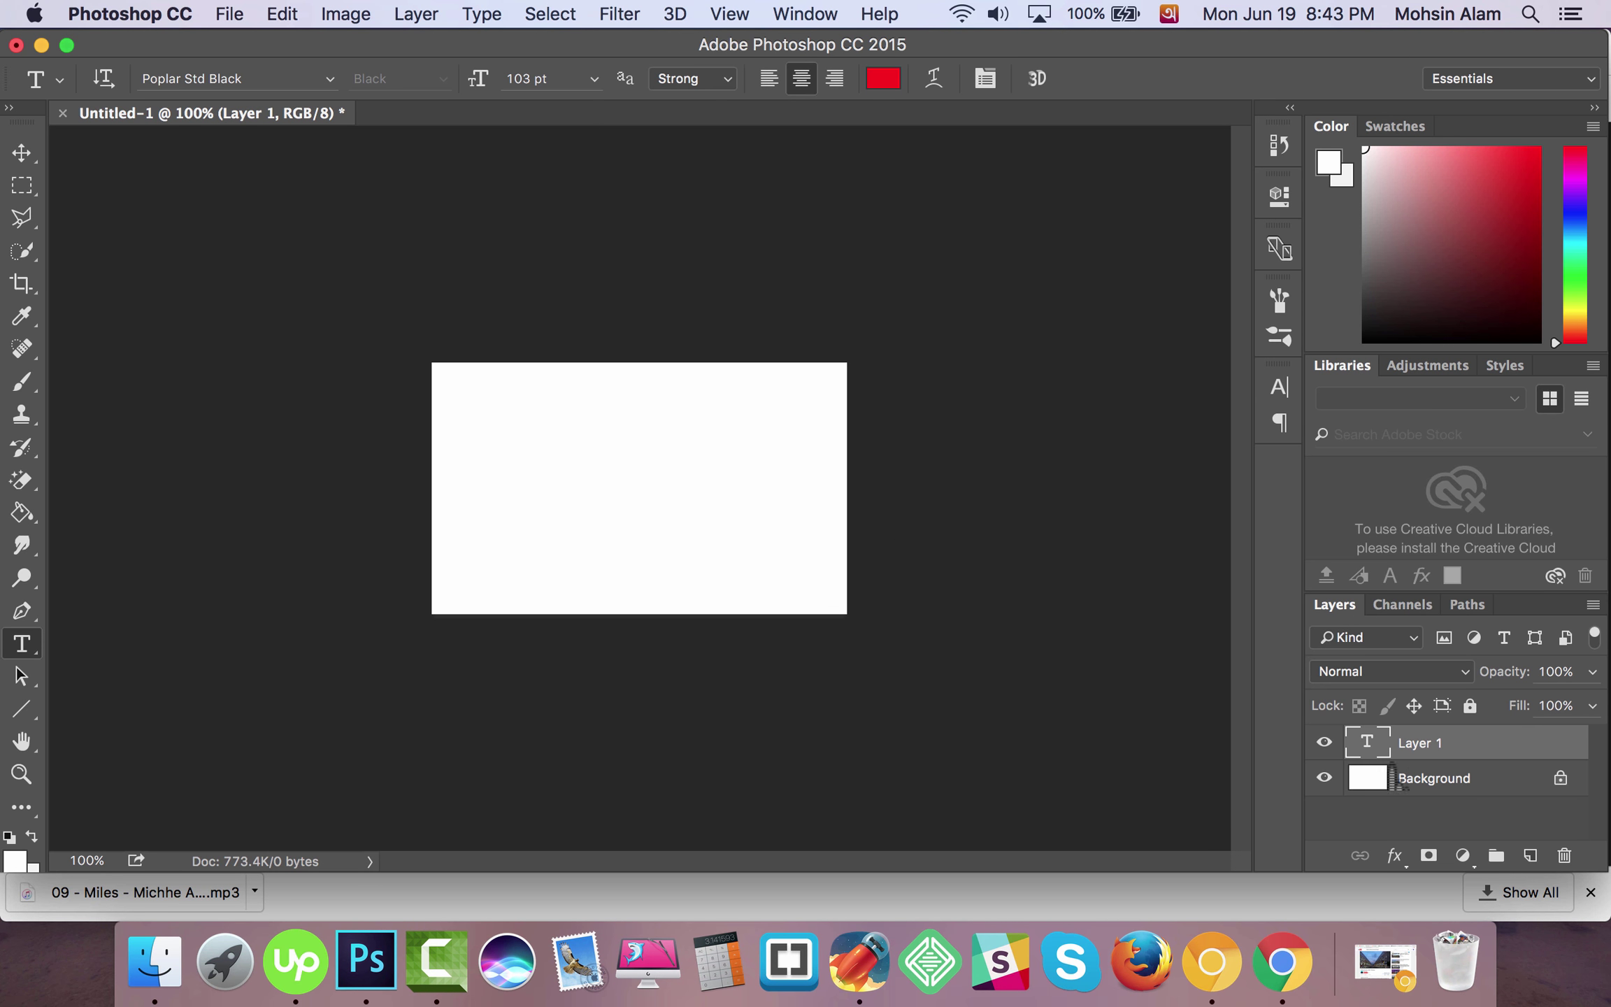
key(super+v)
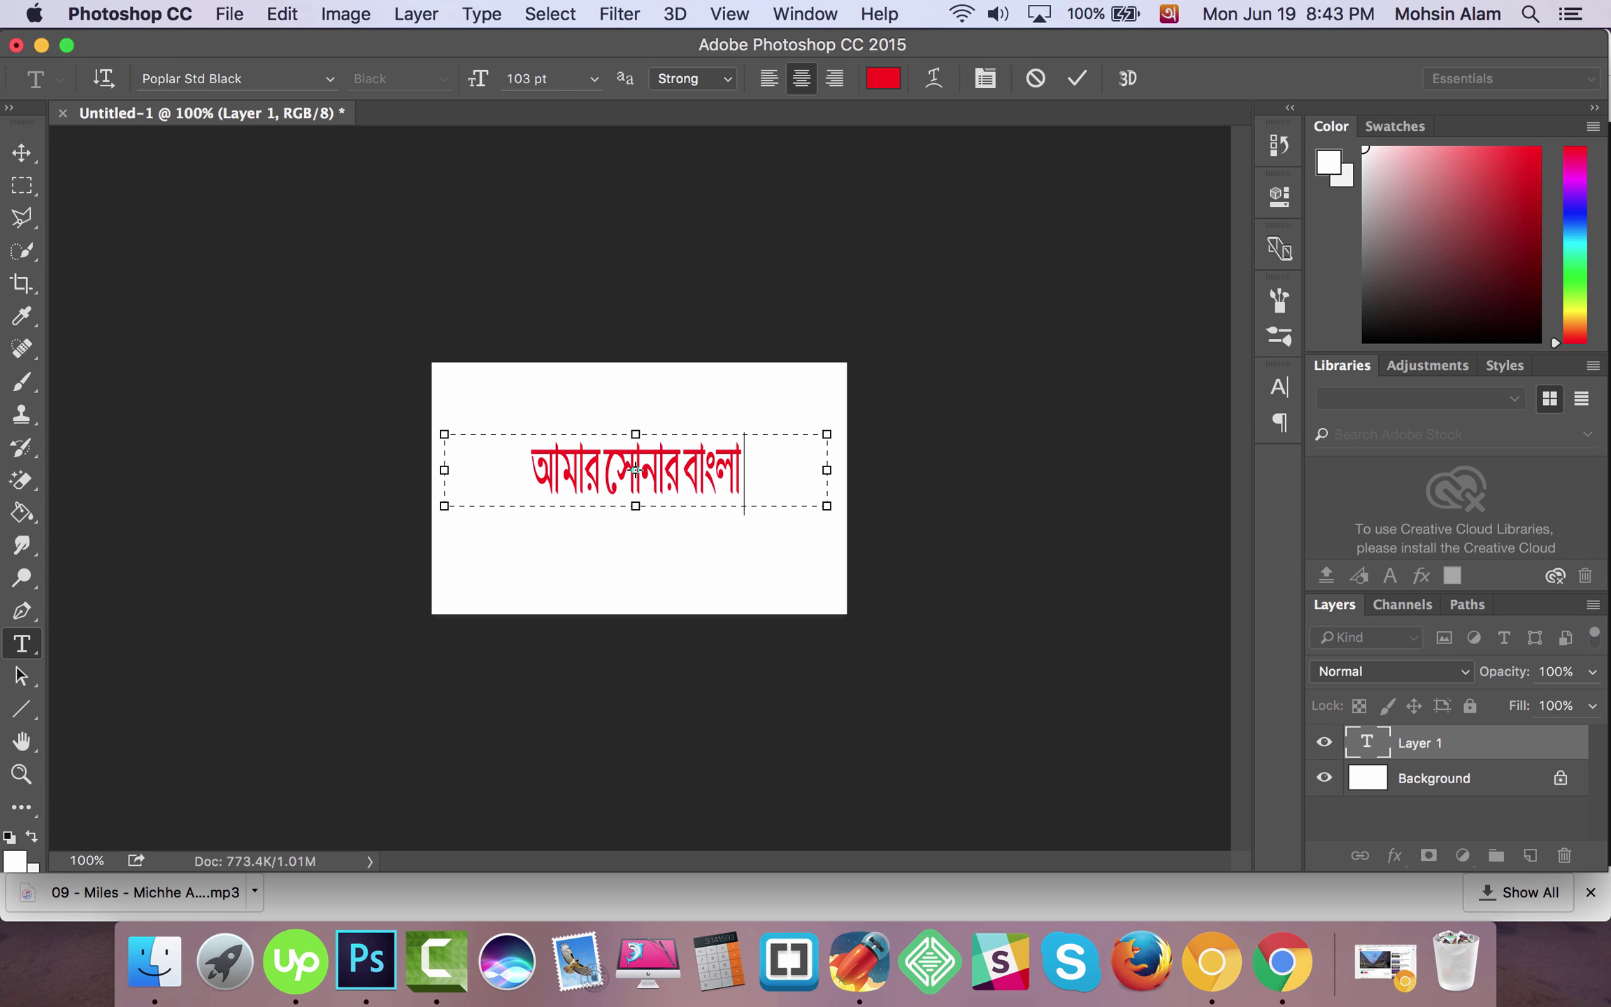
Step: Try the Nueva Std Italic font for the pasted Bangla text
click(330, 78)
key(Down)
key(Down)
key(Down)
key(Down)
key(Down)
key(Down)
key(Down)
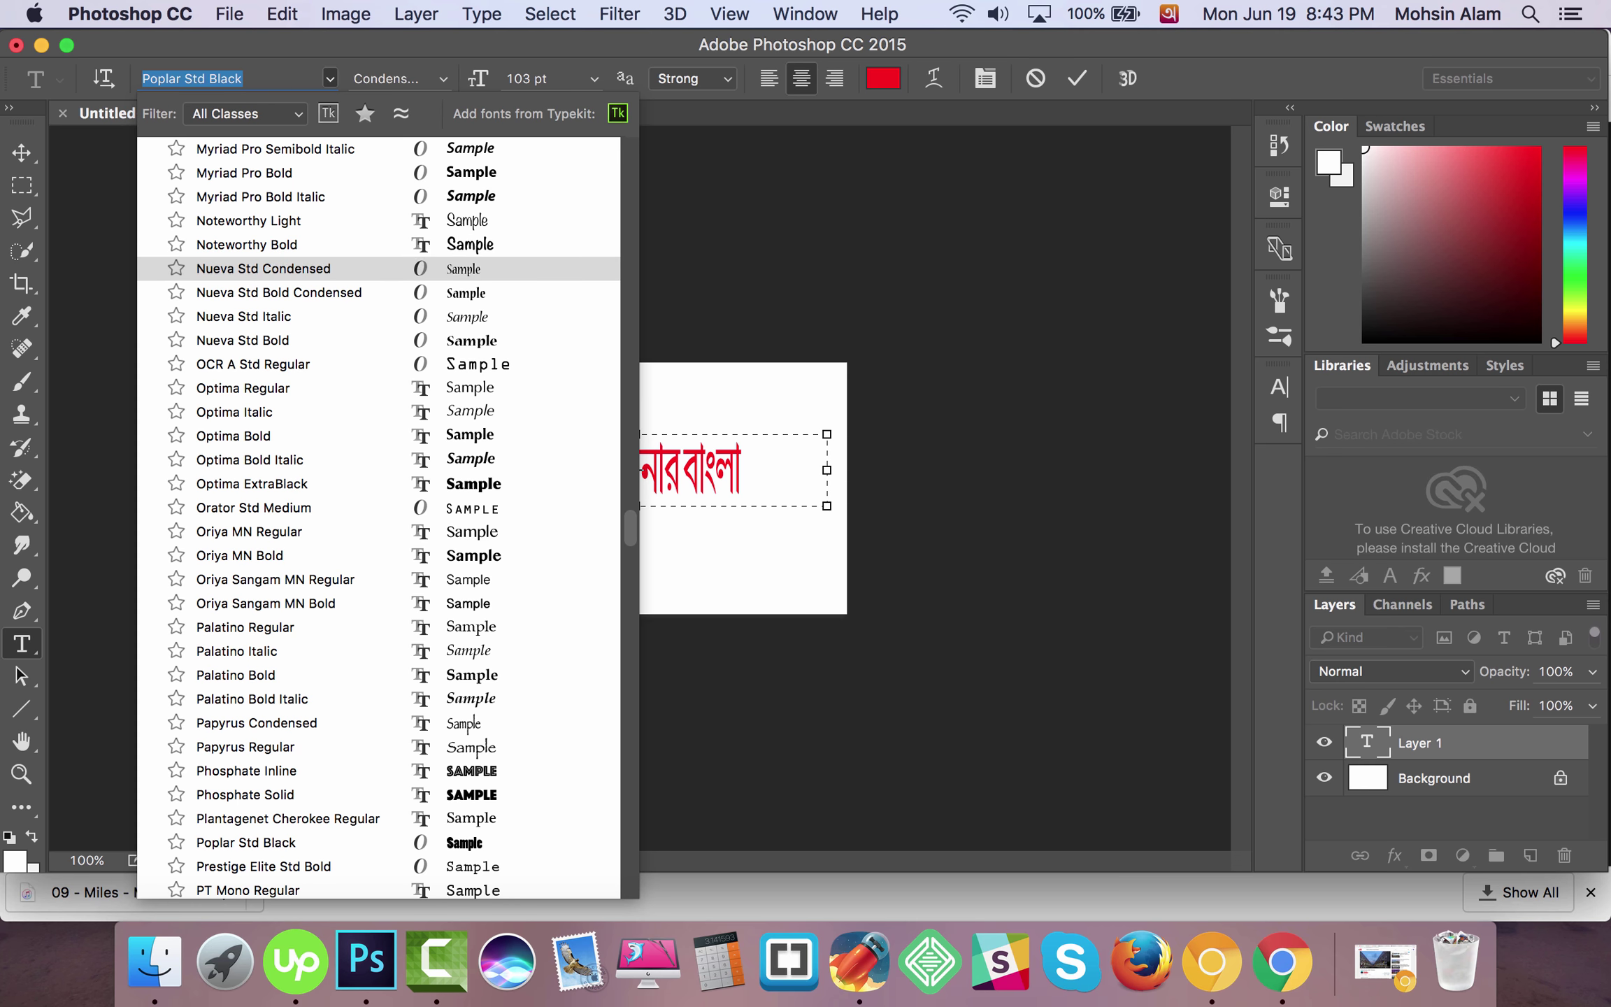
key(Return)
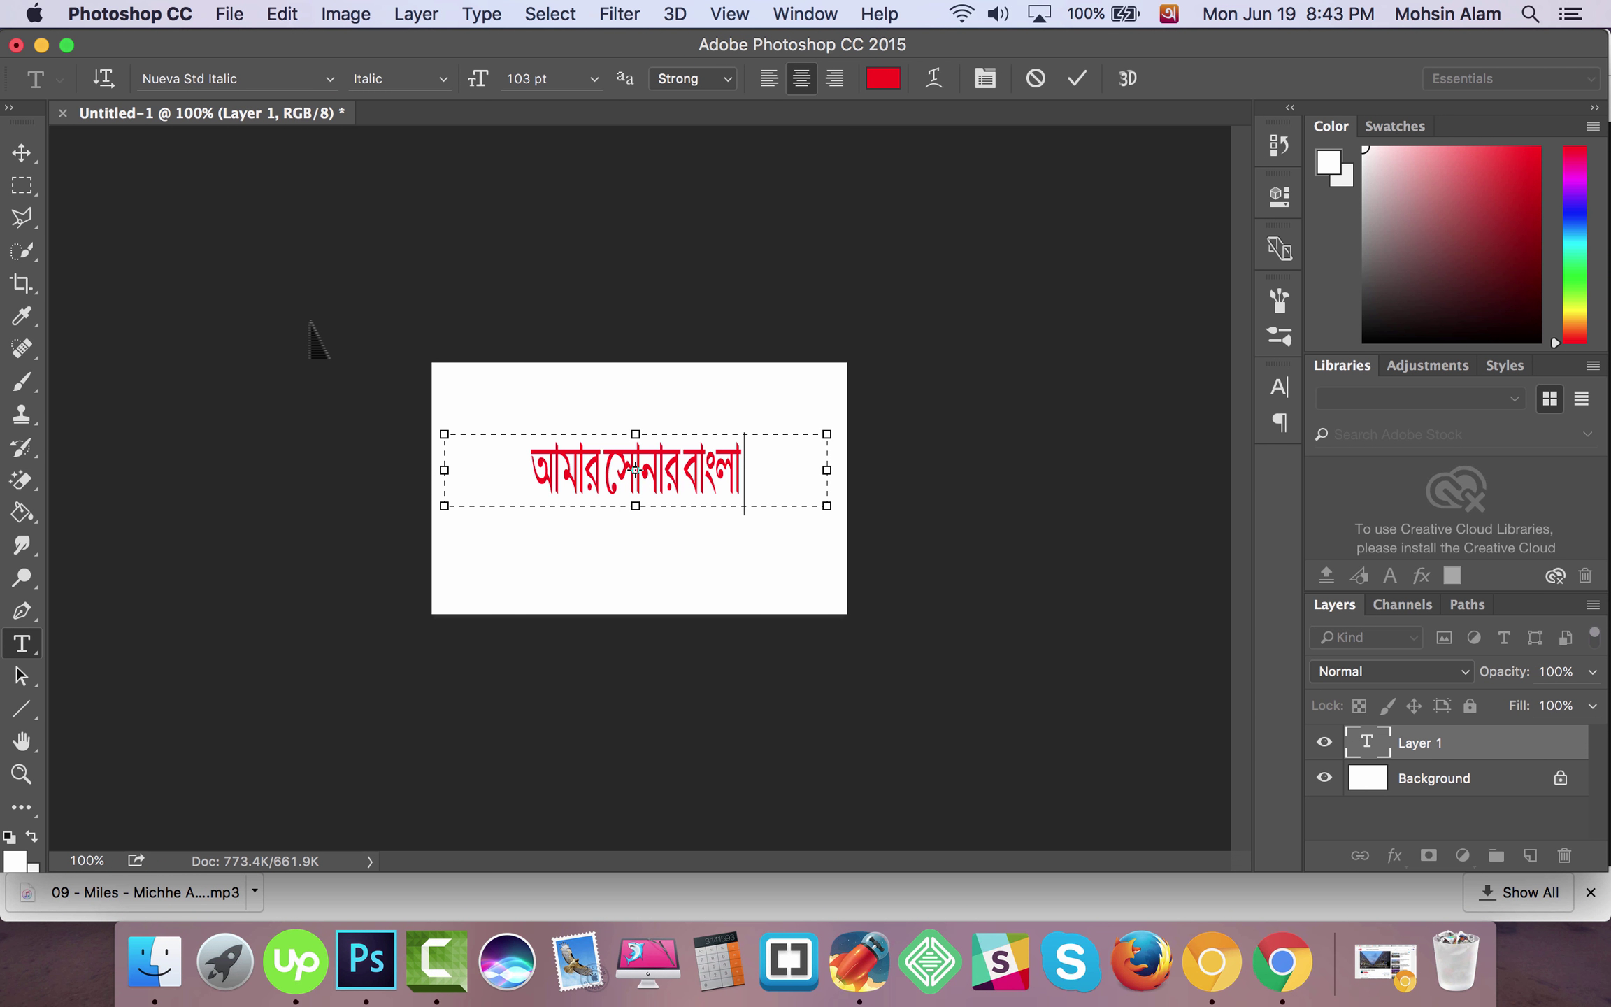
Step: Choose the Palatino Bold font and commit the text edit
click(330, 78)
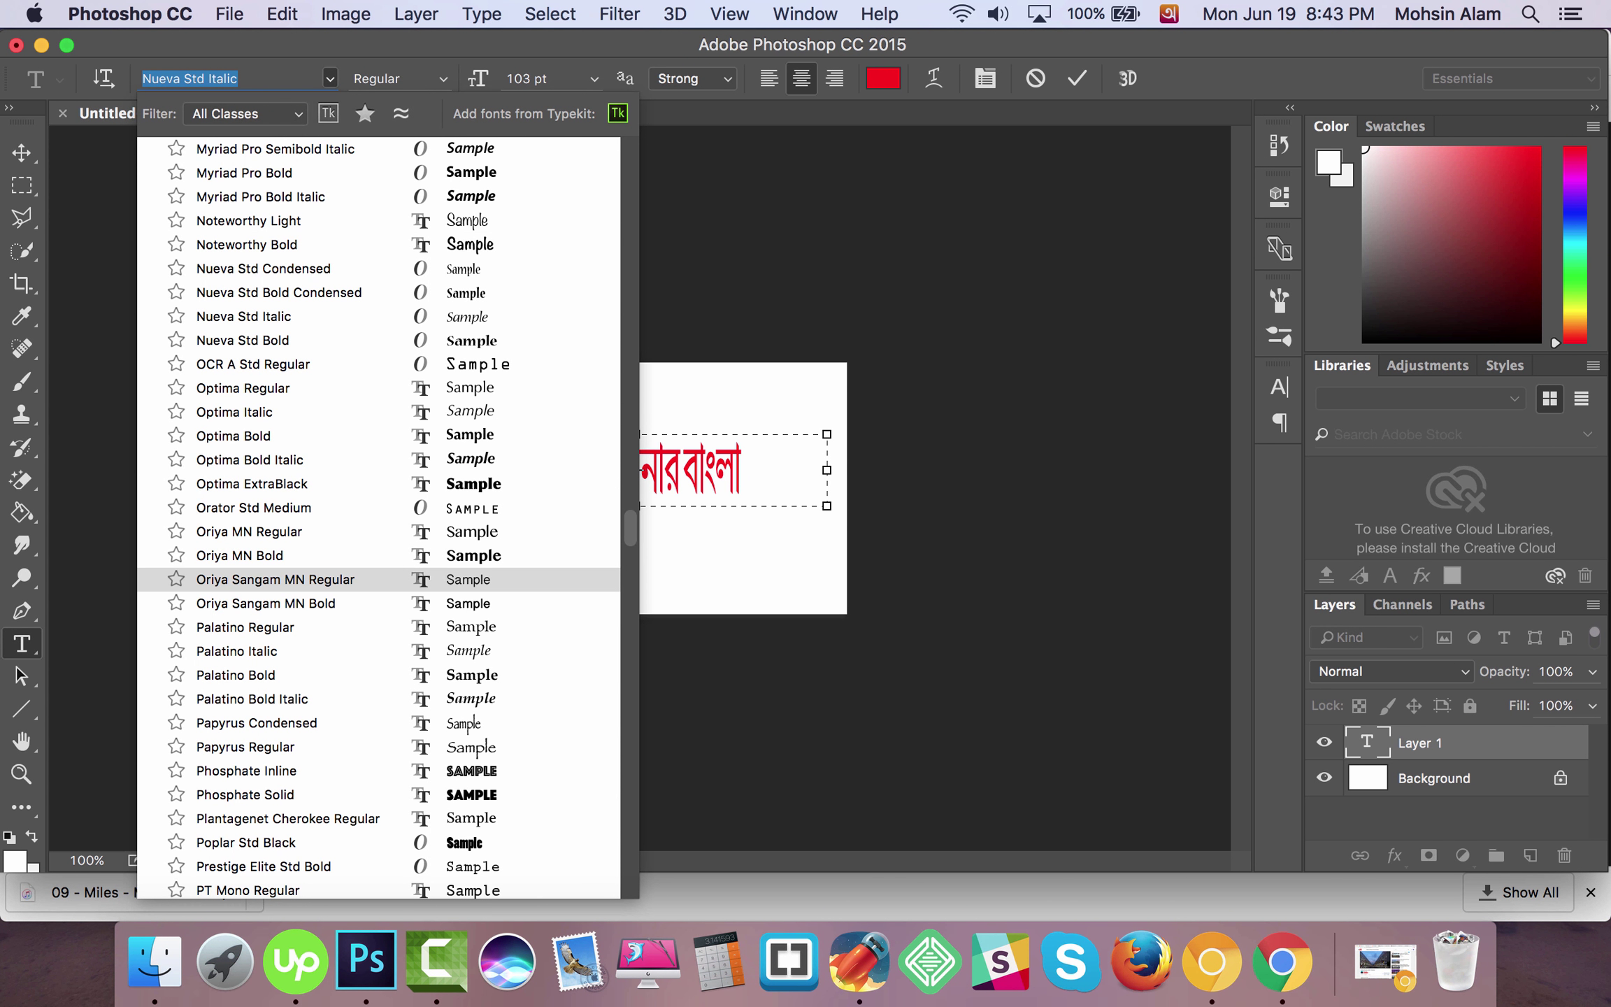
click(266, 675)
key(super+Return)
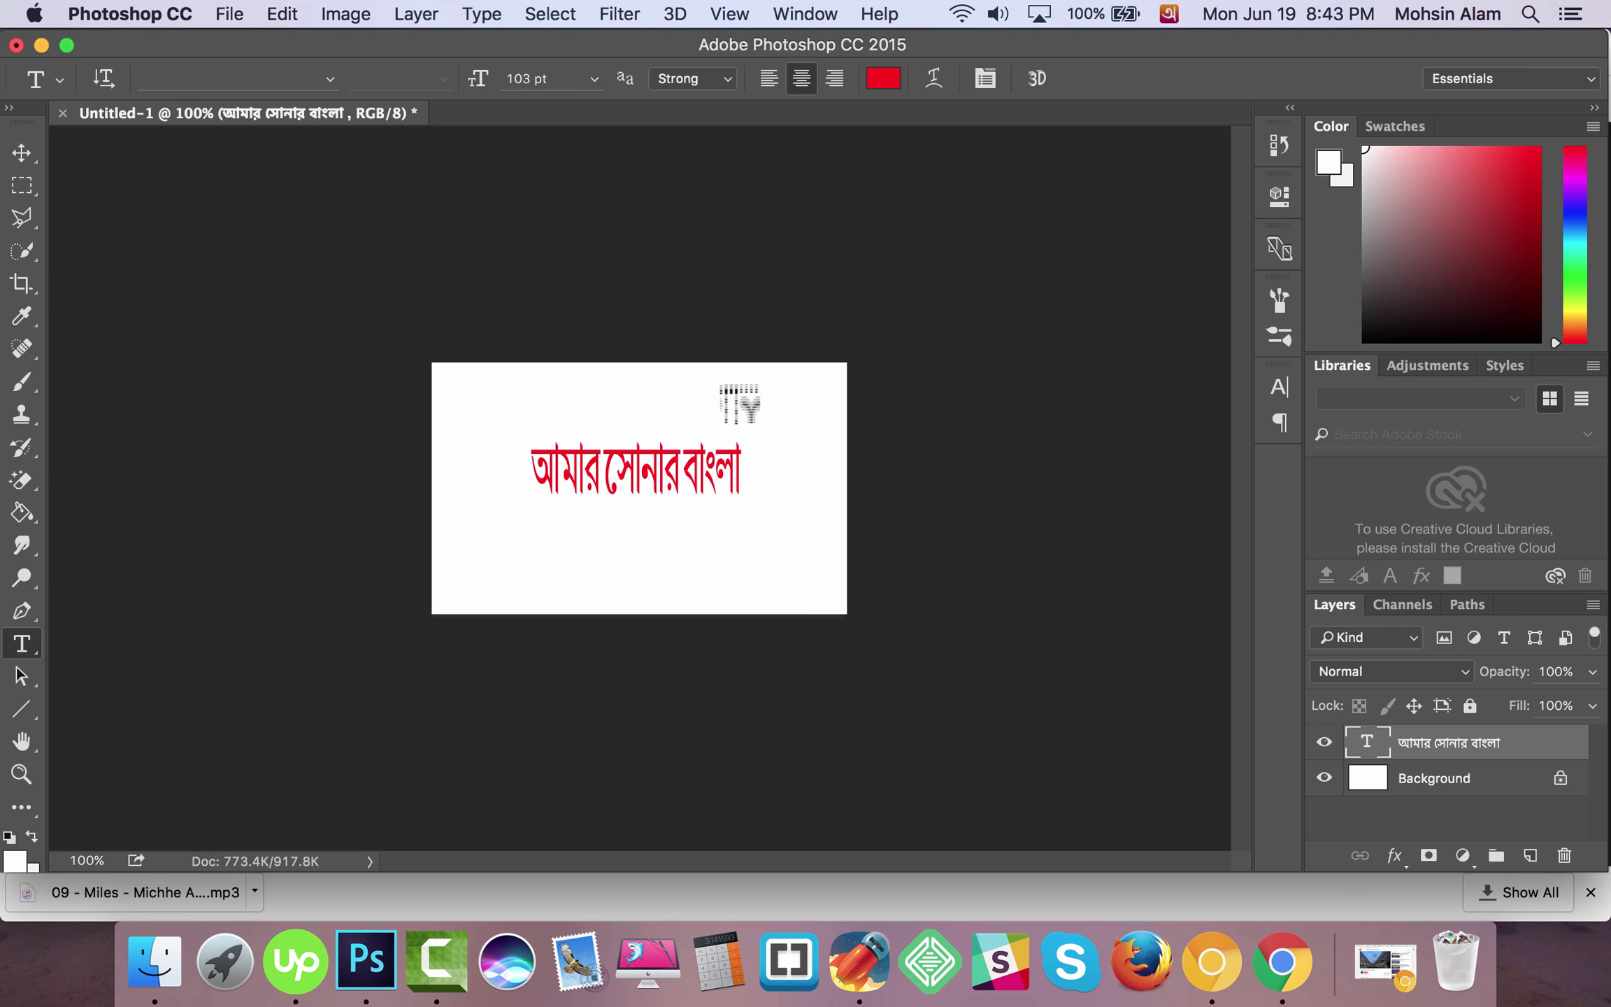
Step: Select all of the Bangla text layer's text and set its font to Palatino Regular
double_click(1367, 743)
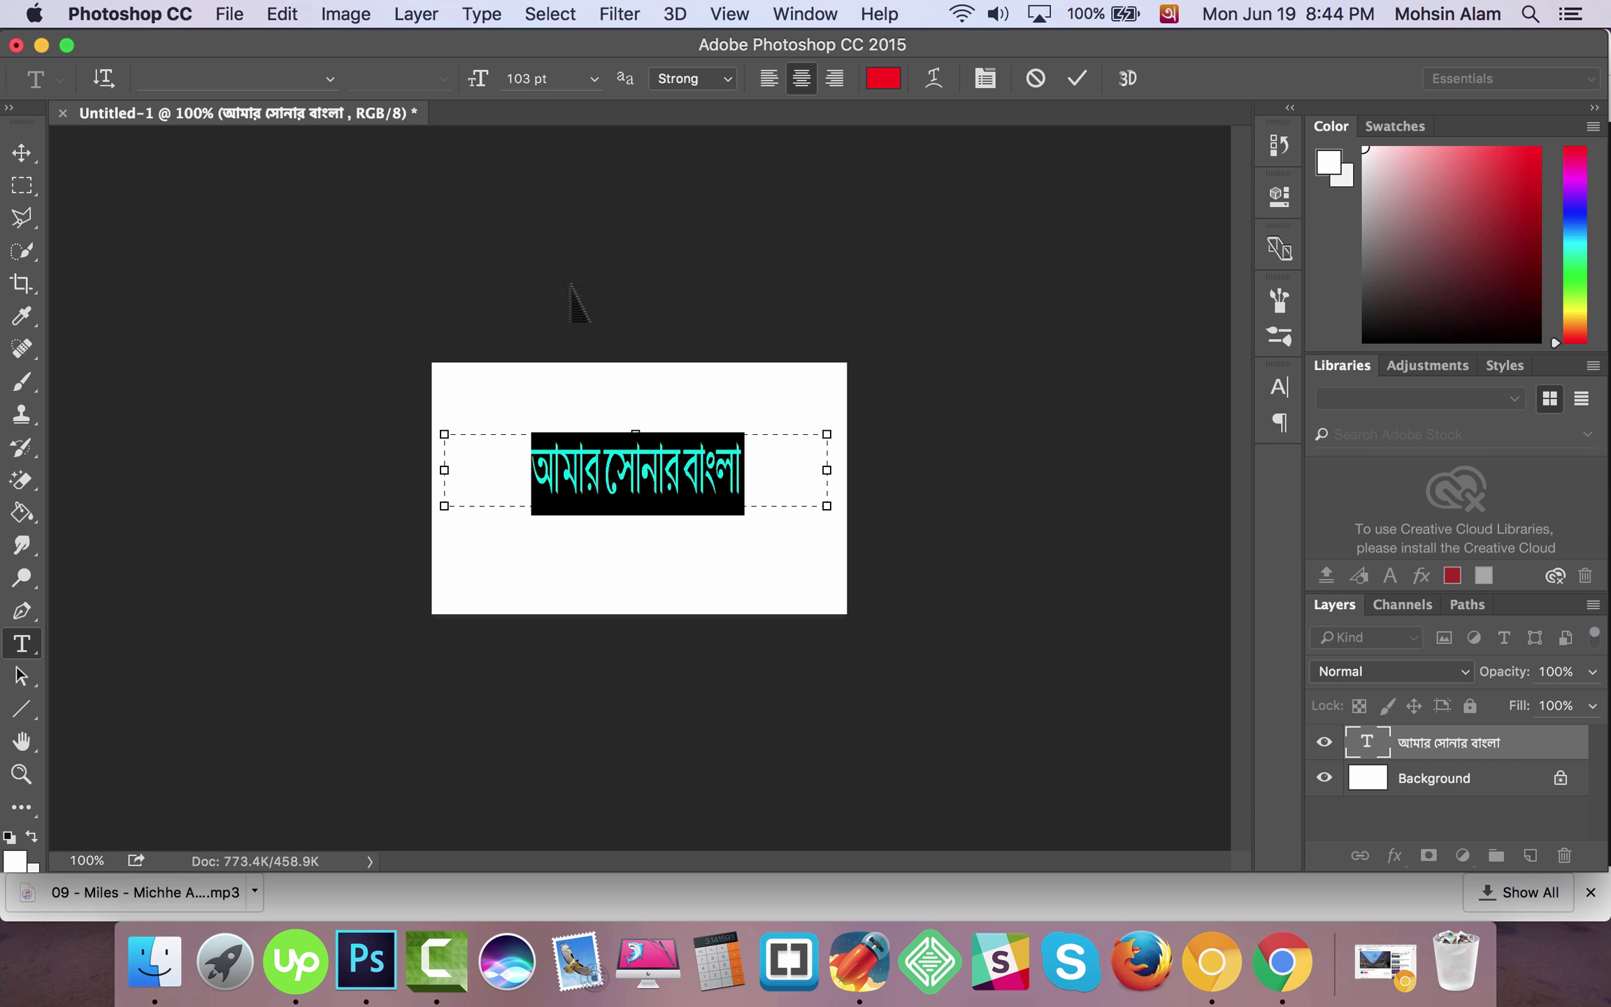
click(329, 78)
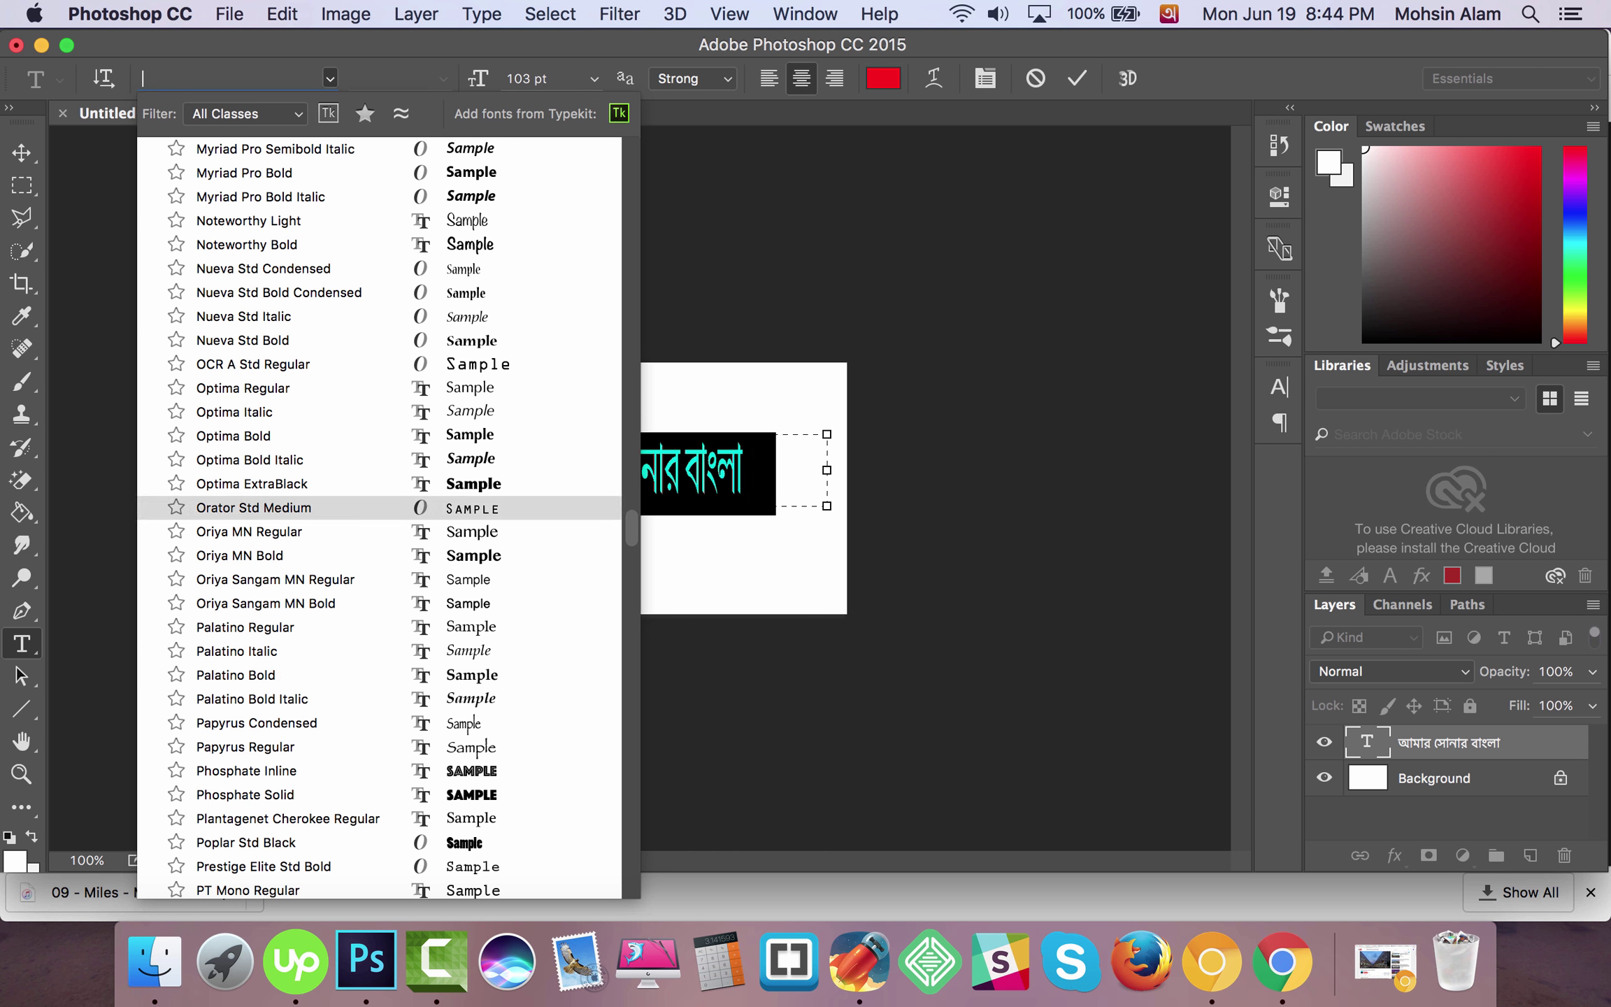
click(265, 626)
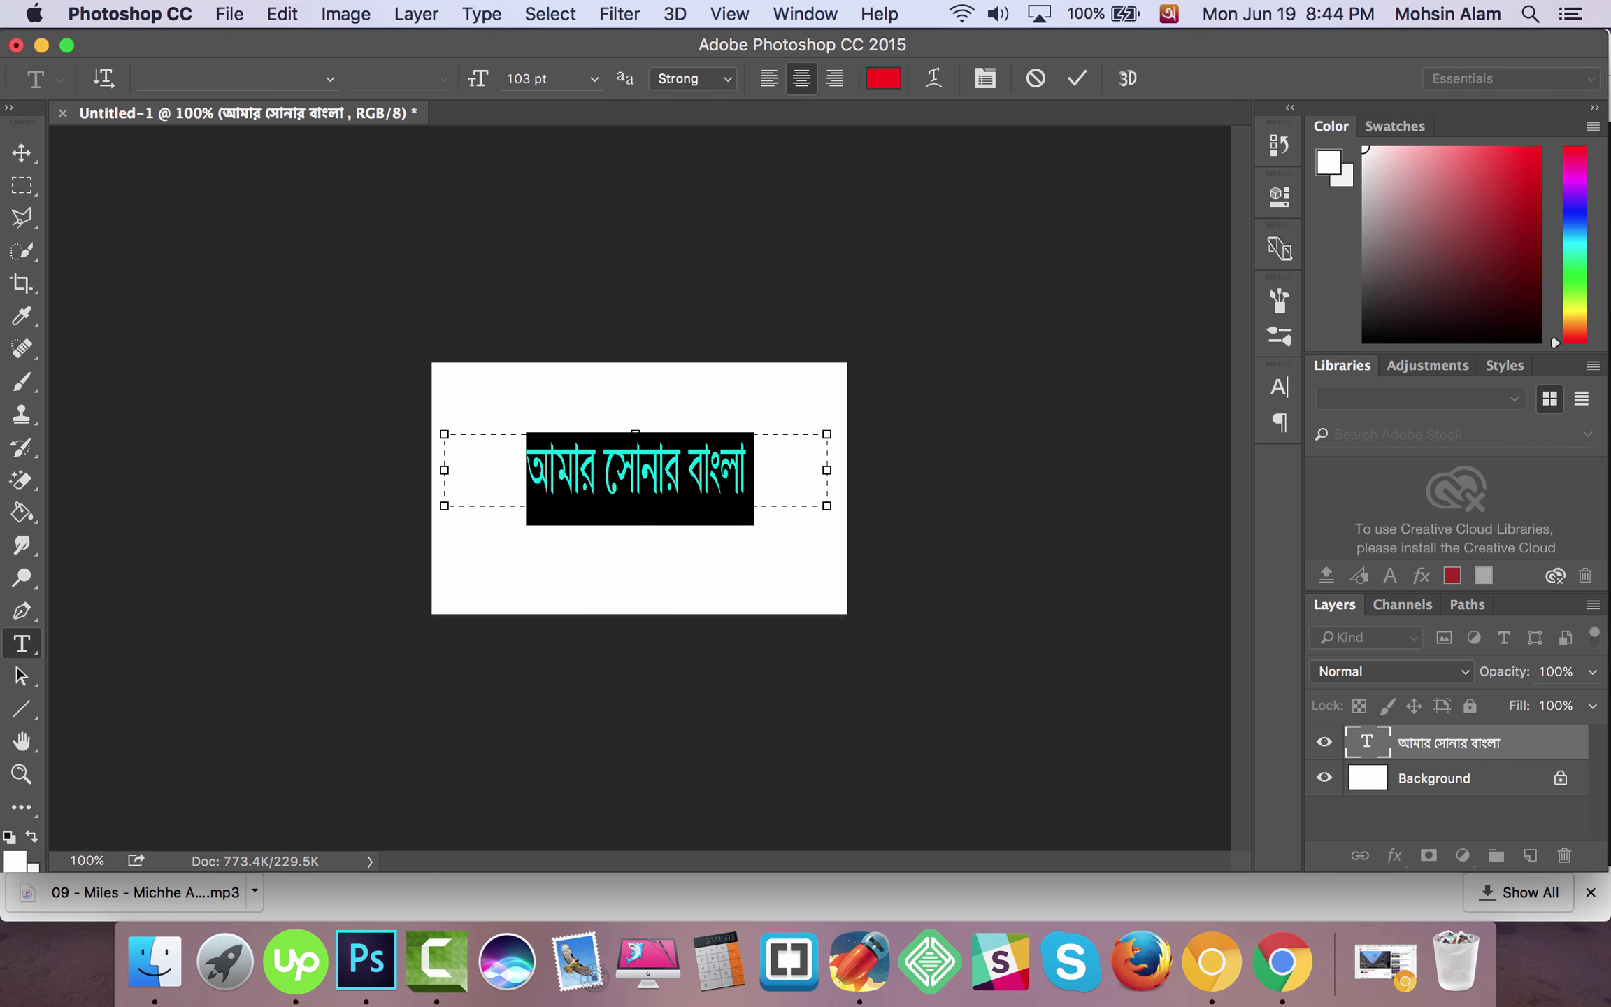
Step: Preview other fonts on the selected Bangla text, from the PT Mono, PT Sans and PT Serif families onward to Silom Regular
click(329, 79)
scroll(266, 647, down, 5)
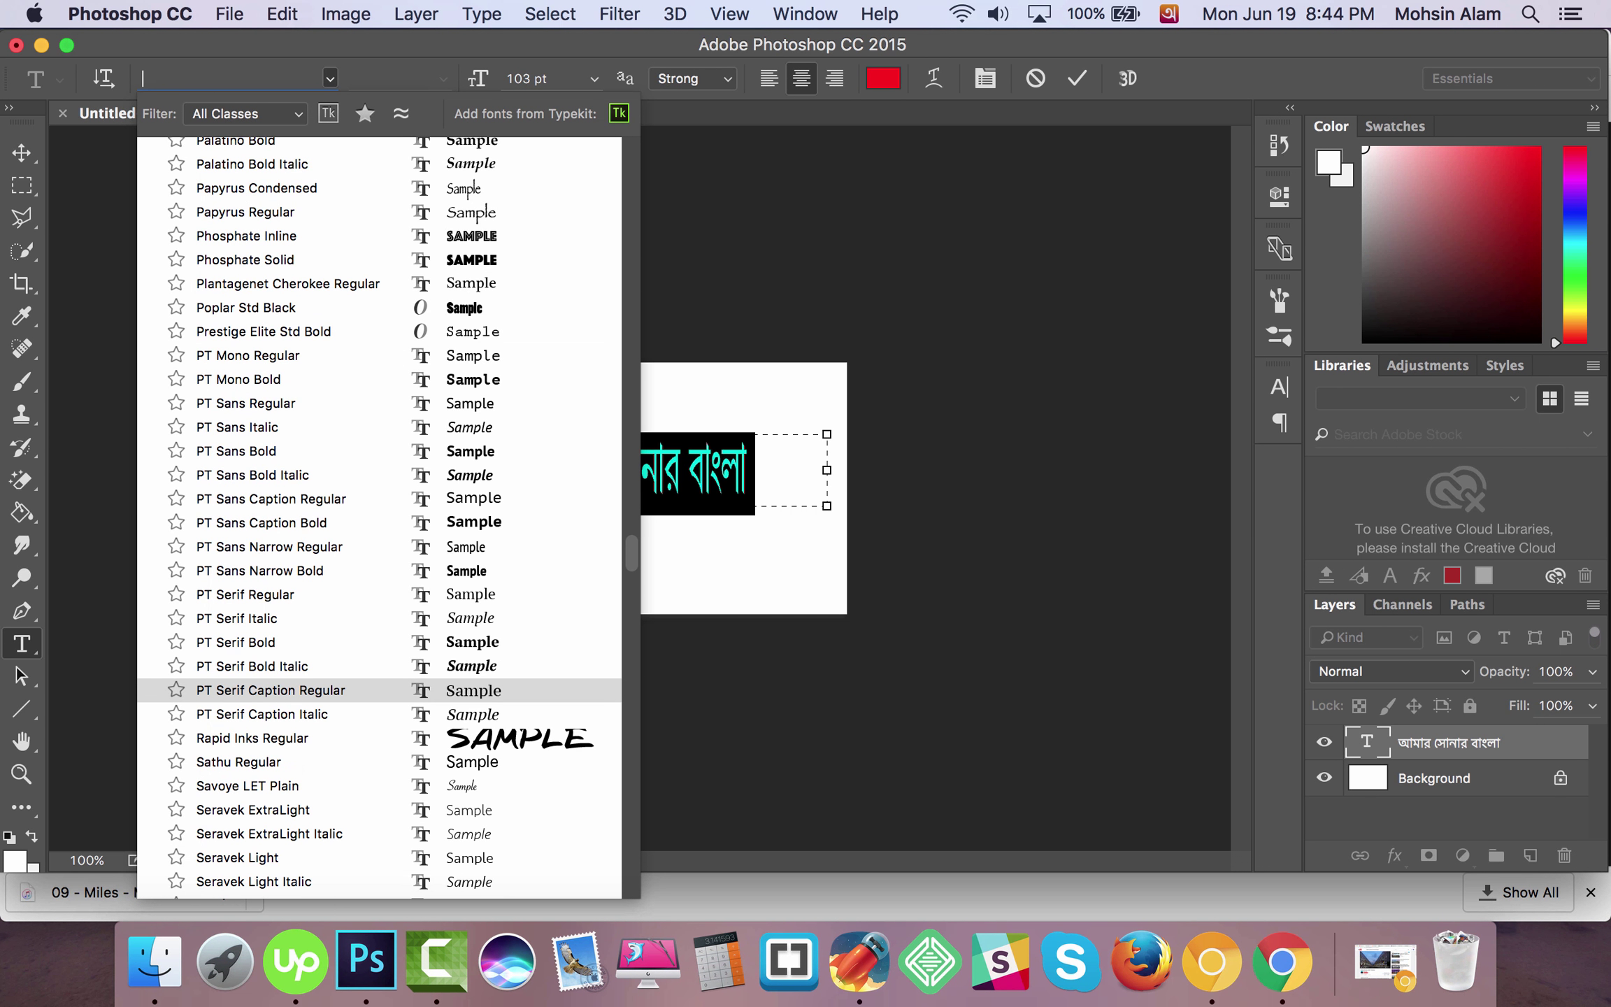
key(Up)
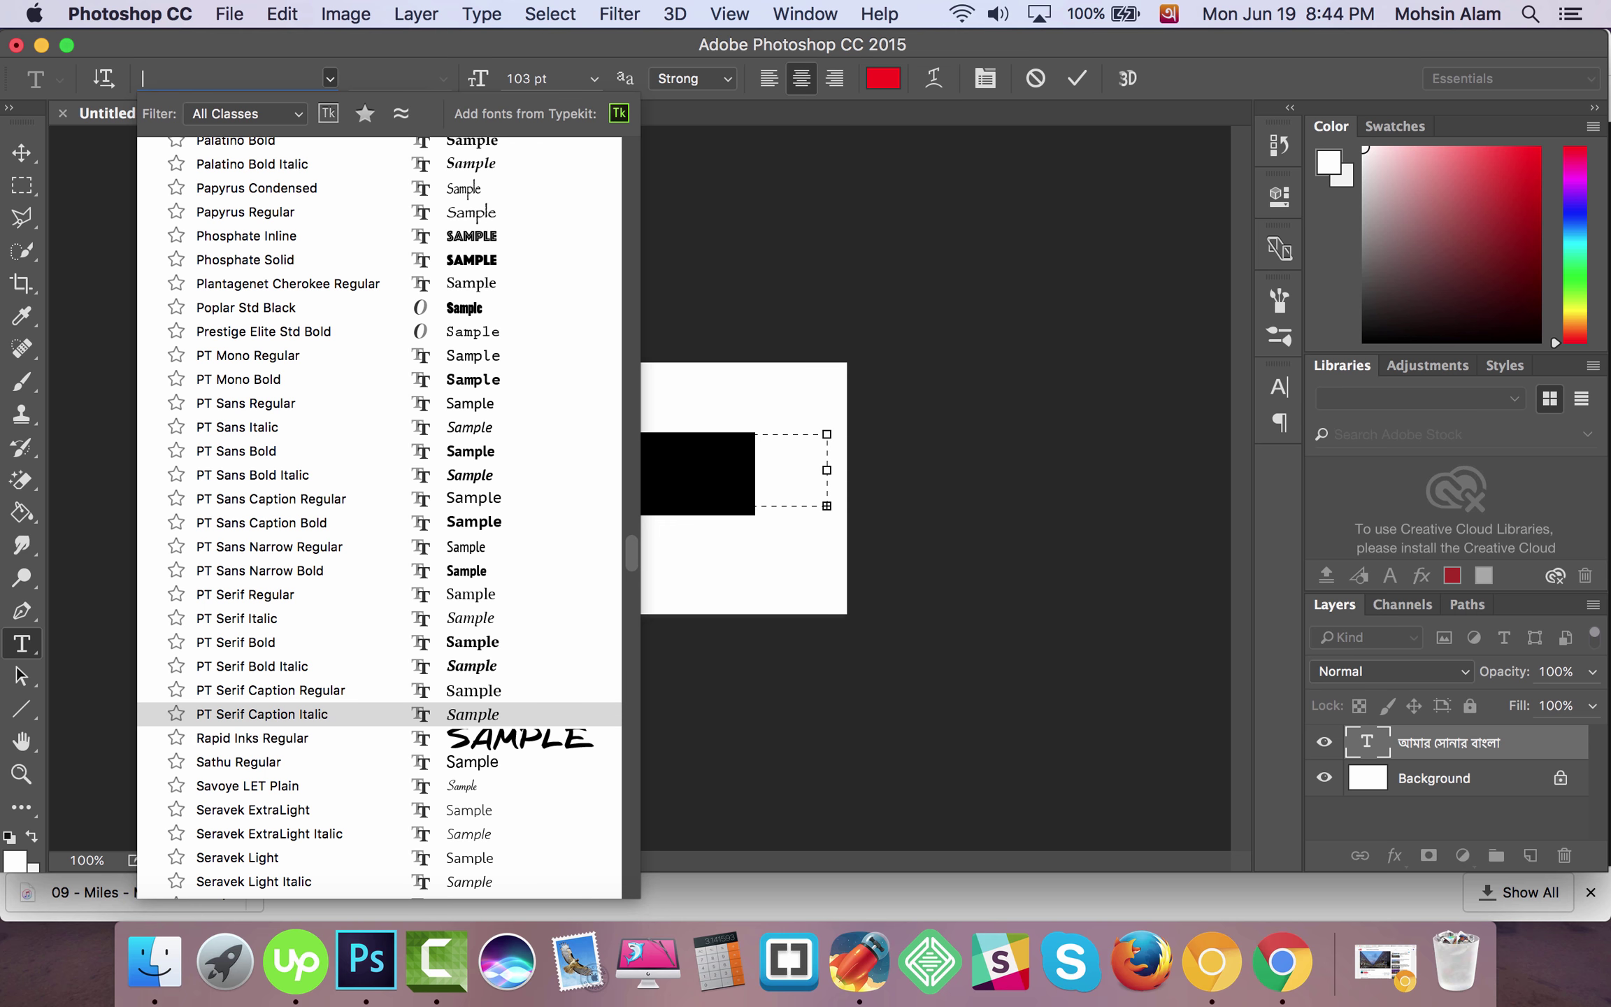
key(Down)
key(Up)
key(Up)
key(Up)
key(Up)
key(Up)
key(Up)
key(Up)
key(Up)
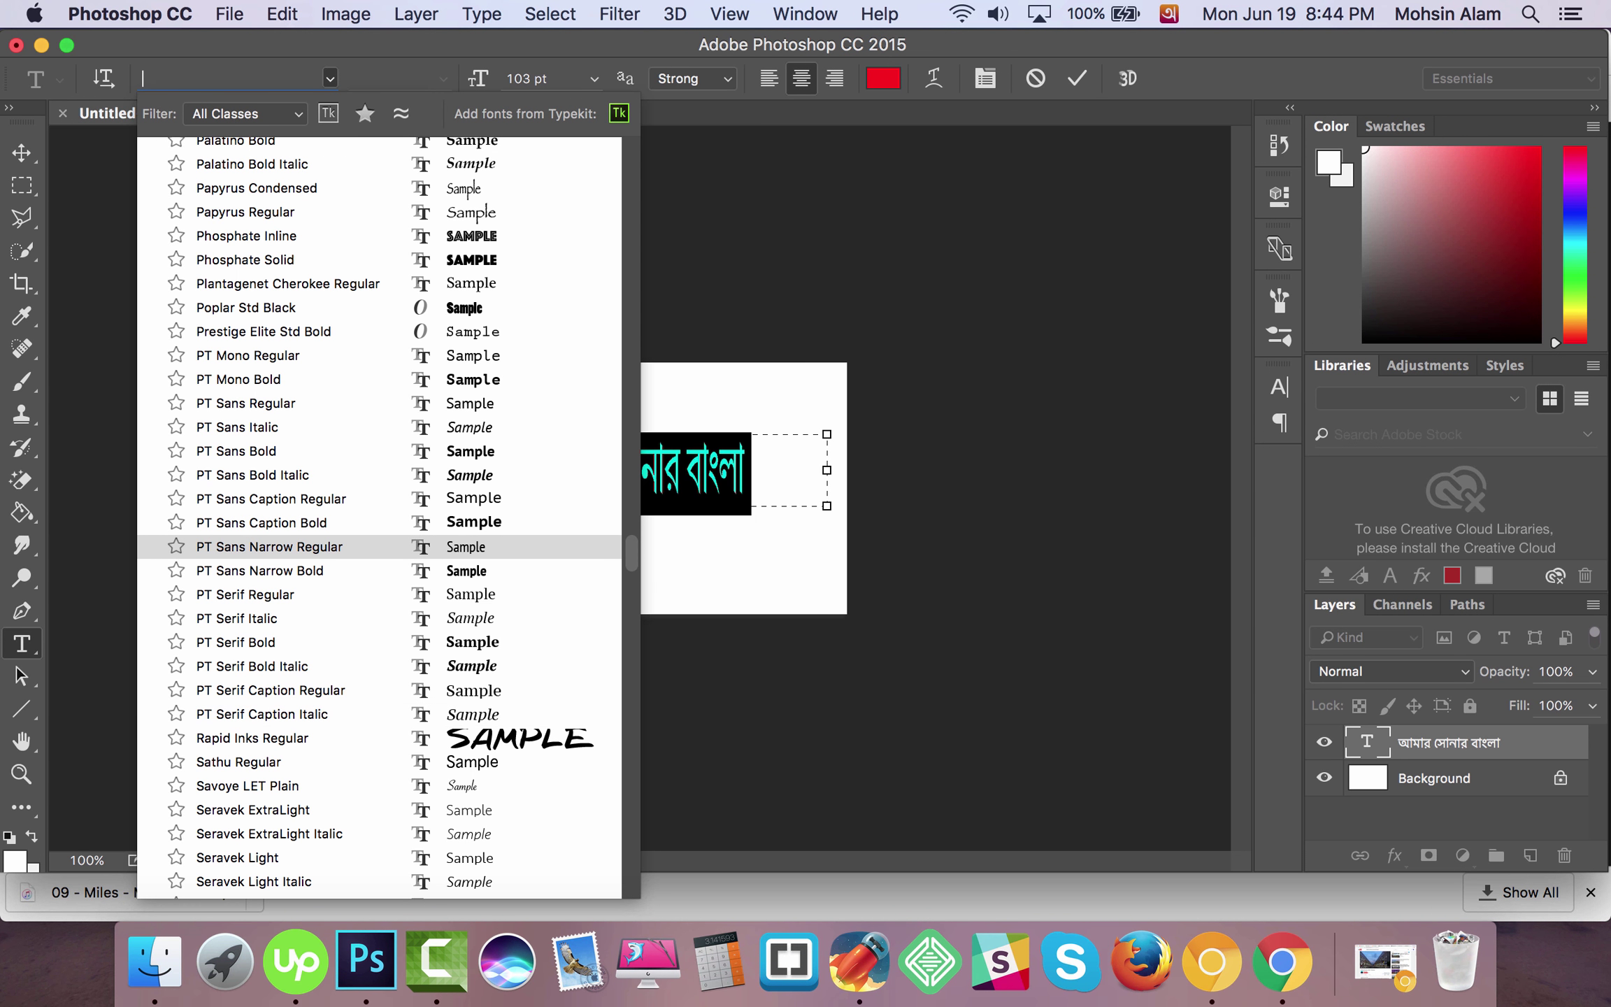
key(Up)
key(Up)
key(Up)
key(Up)
key(Up)
key(Up)
key(Up)
key(Up)
key(Up)
key(Down)
key(Down)
key(Down)
key(Down)
key(Down)
key(Down)
key(Down)
key(Down)
key(Down)
key(Down)
key(Down)
key(Down)
key(Down)
key(Down)
key(Down)
key(Down)
key(Down)
key(Down)
key(Down)
key(Down)
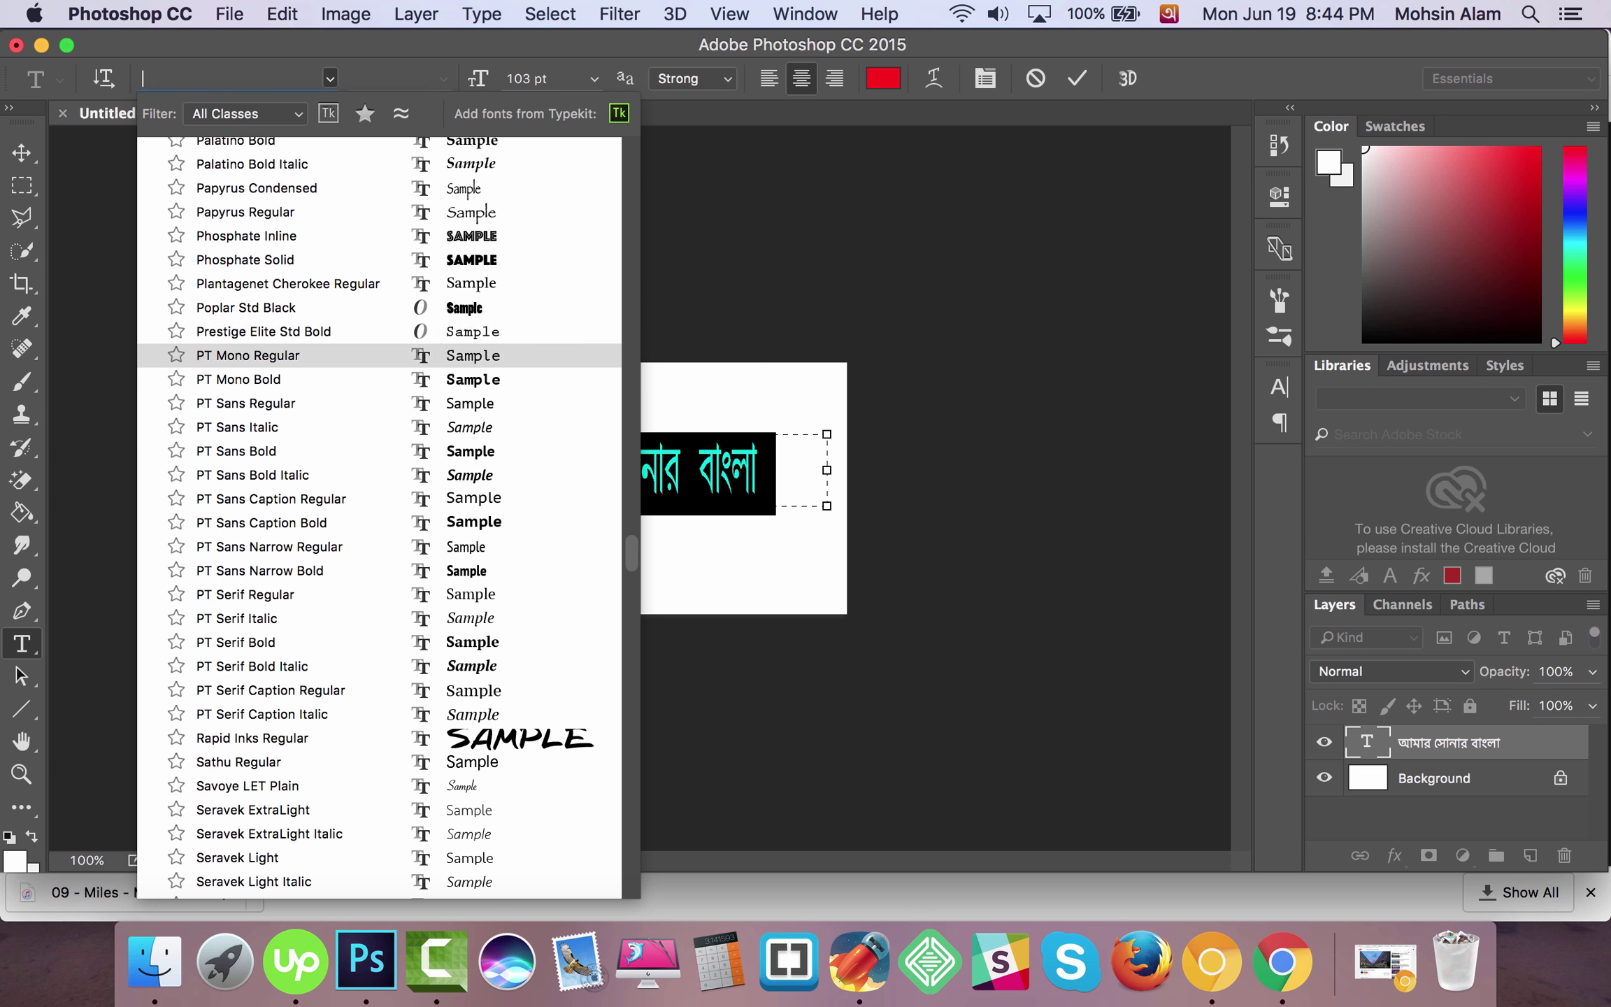
key(Up)
key(Up)
key(Up)
key(Up)
key(Up)
key(Up)
key(Up)
key(Up)
key(Up)
key(Up)
key(Up)
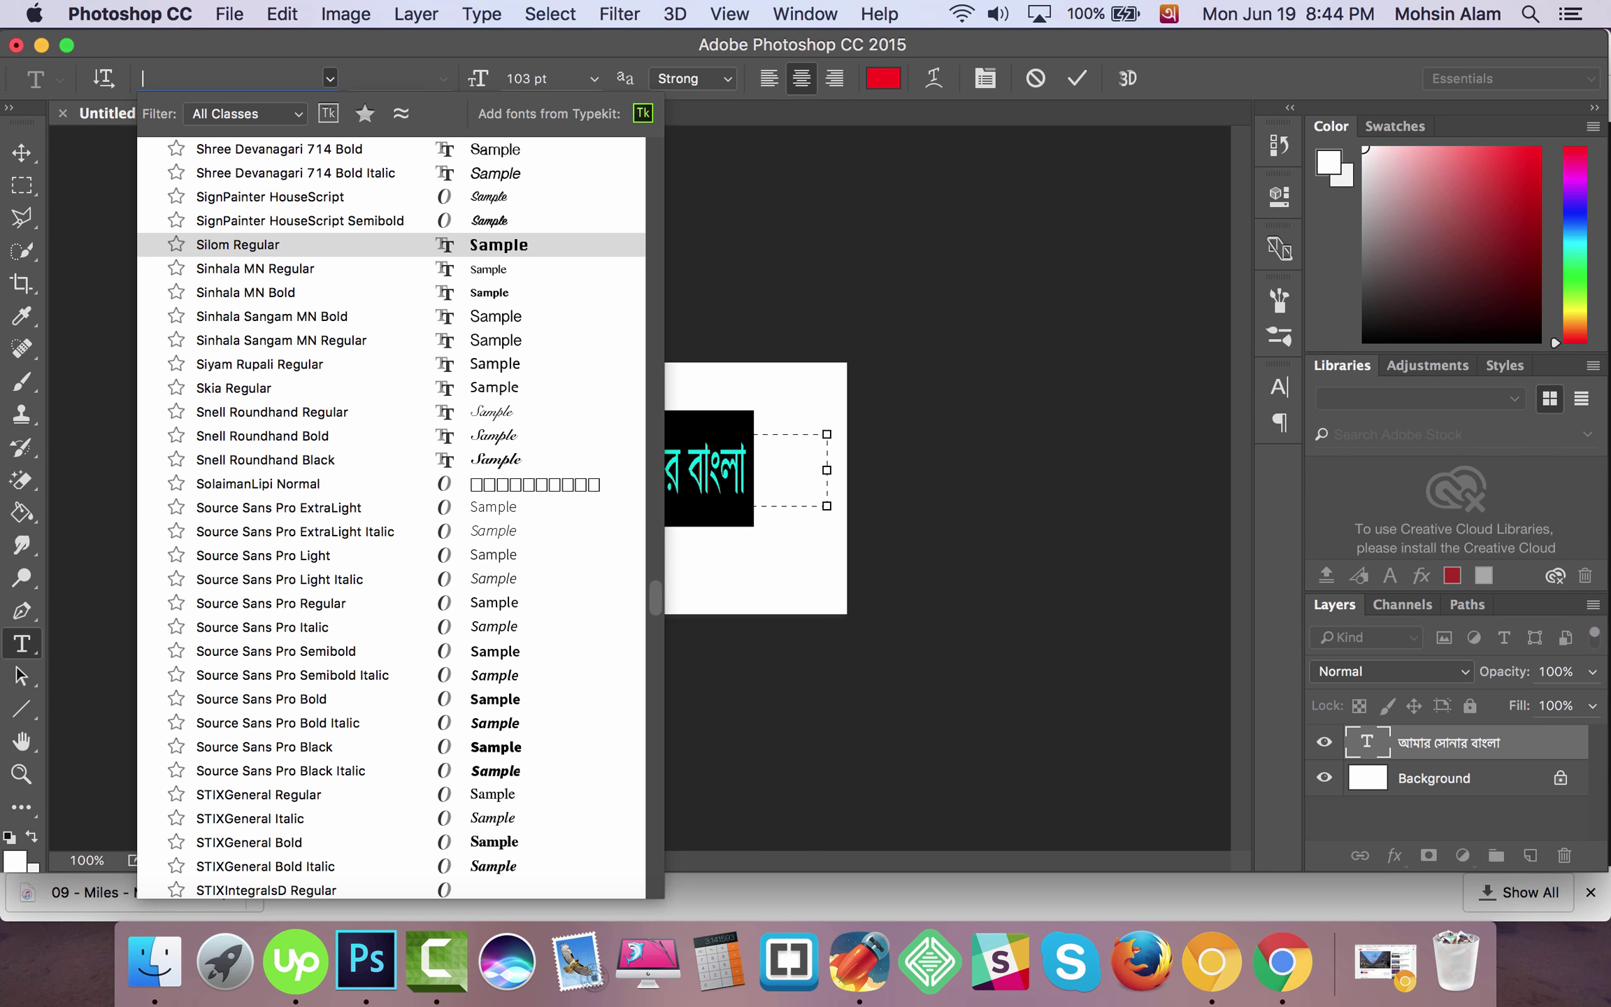
Step: Switch the keyboard input to U.S., set the selected Bangla text's font to Ekushey Azad Normal and commit the edit
text(aza)
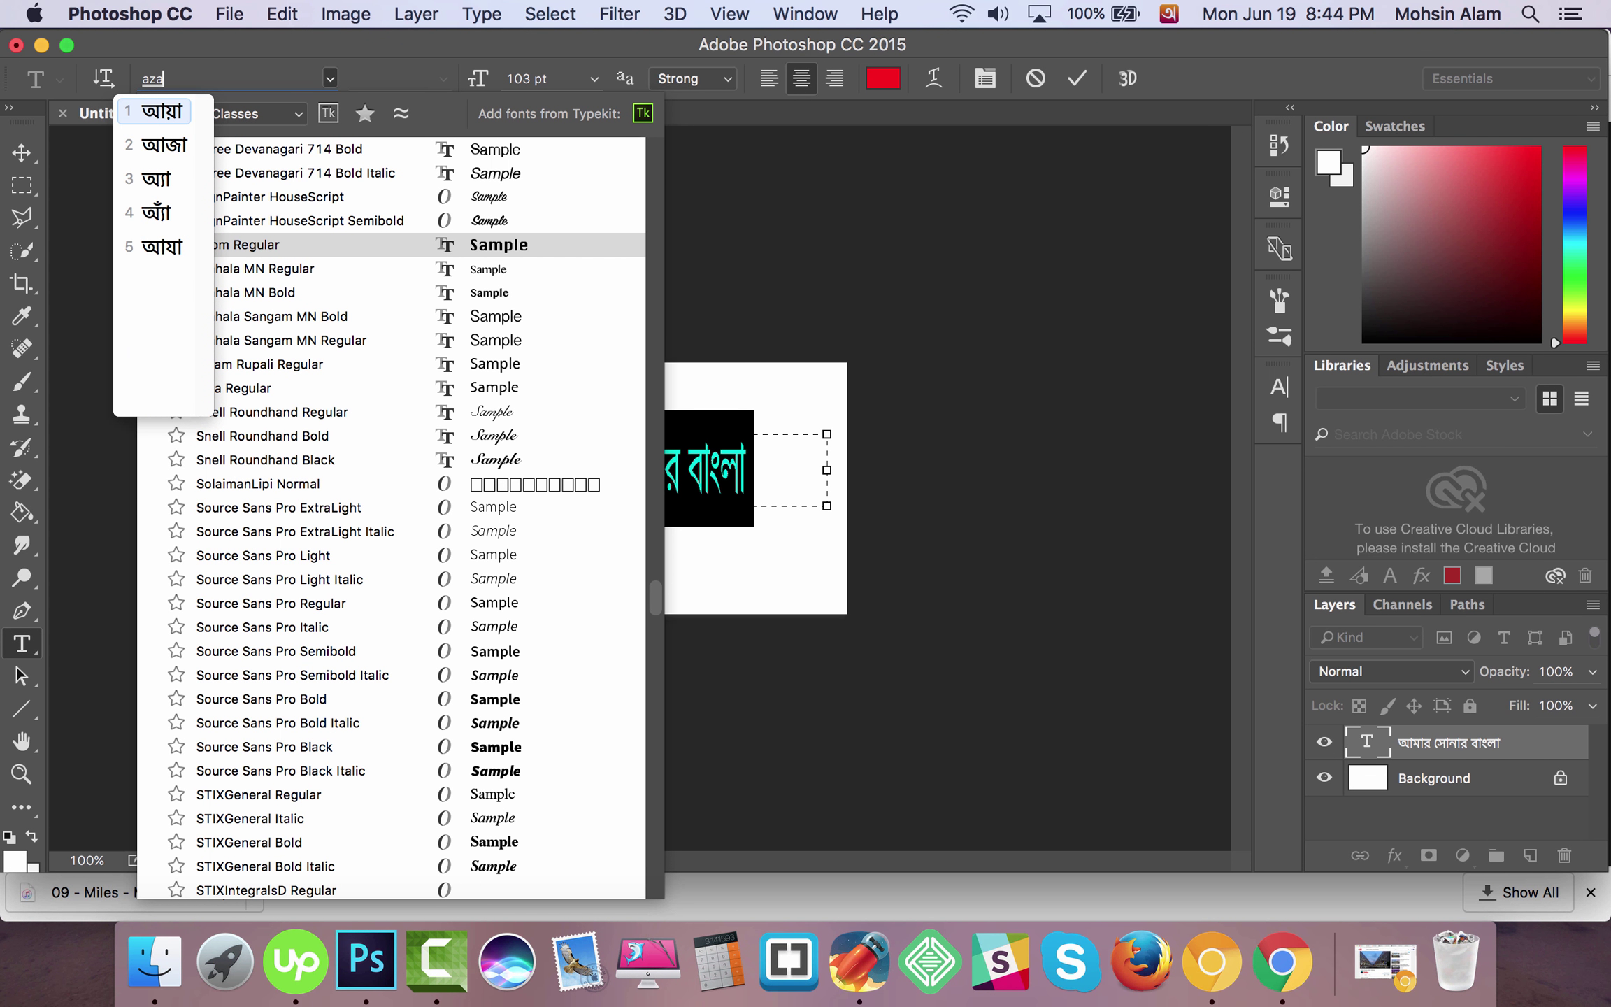
key(ctrl+space)
key(BackSpace)
key(BackSpace)
key(BackSpace)
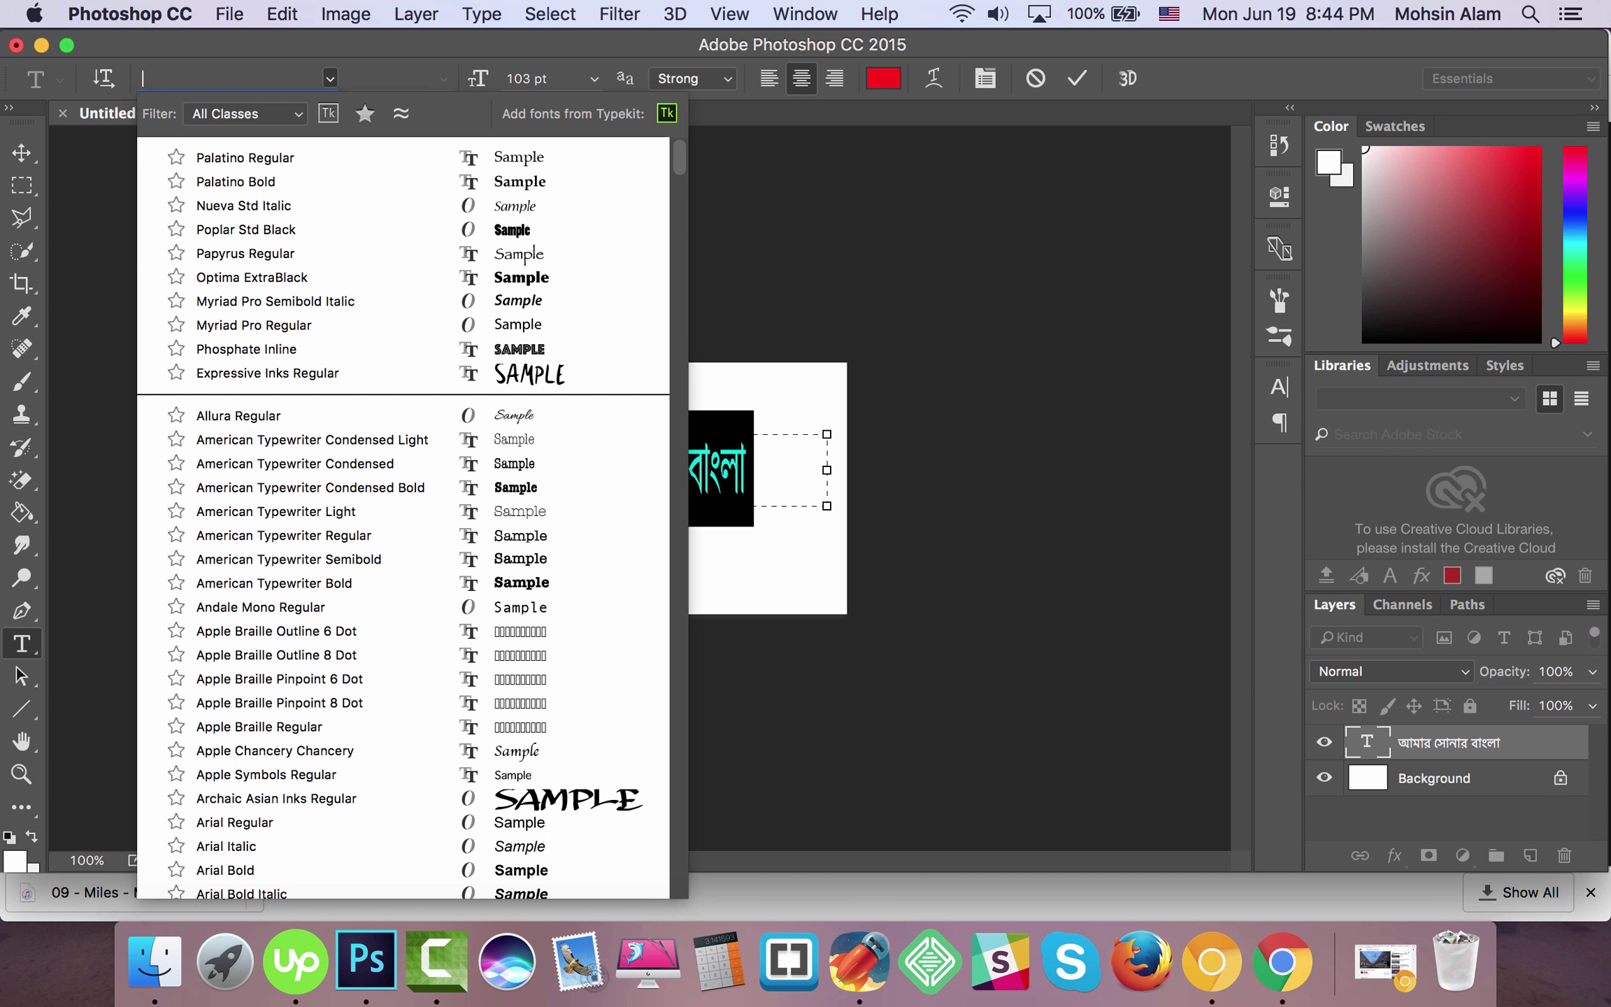
text(azad)
click(283, 163)
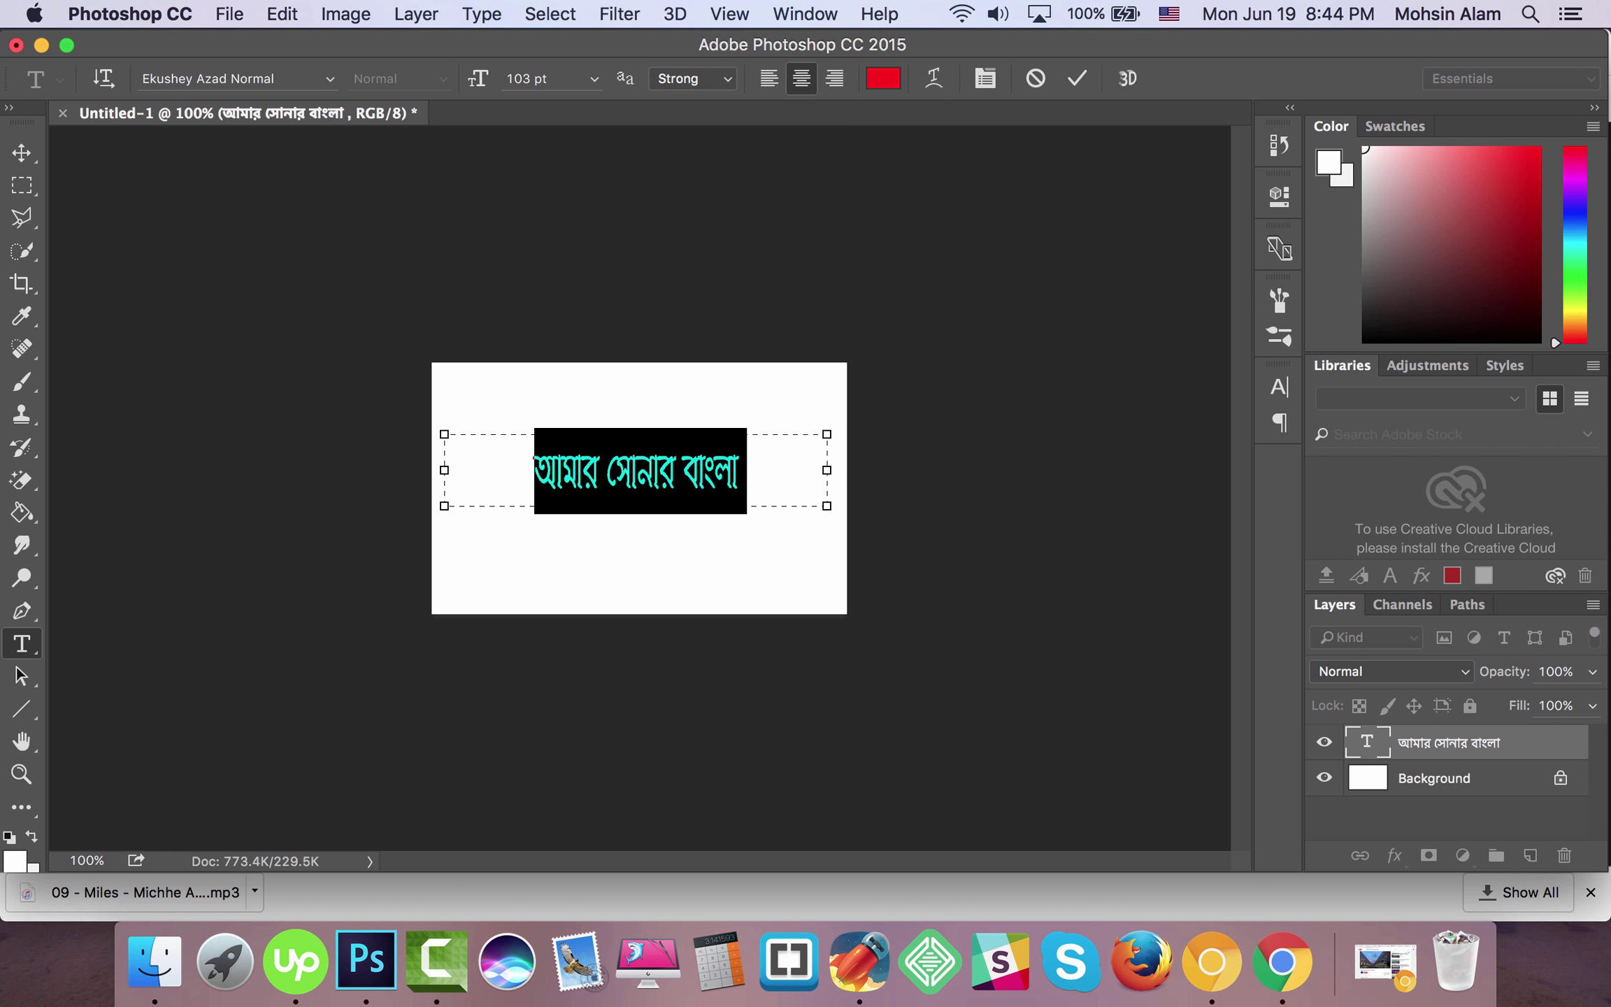
click(1384, 755)
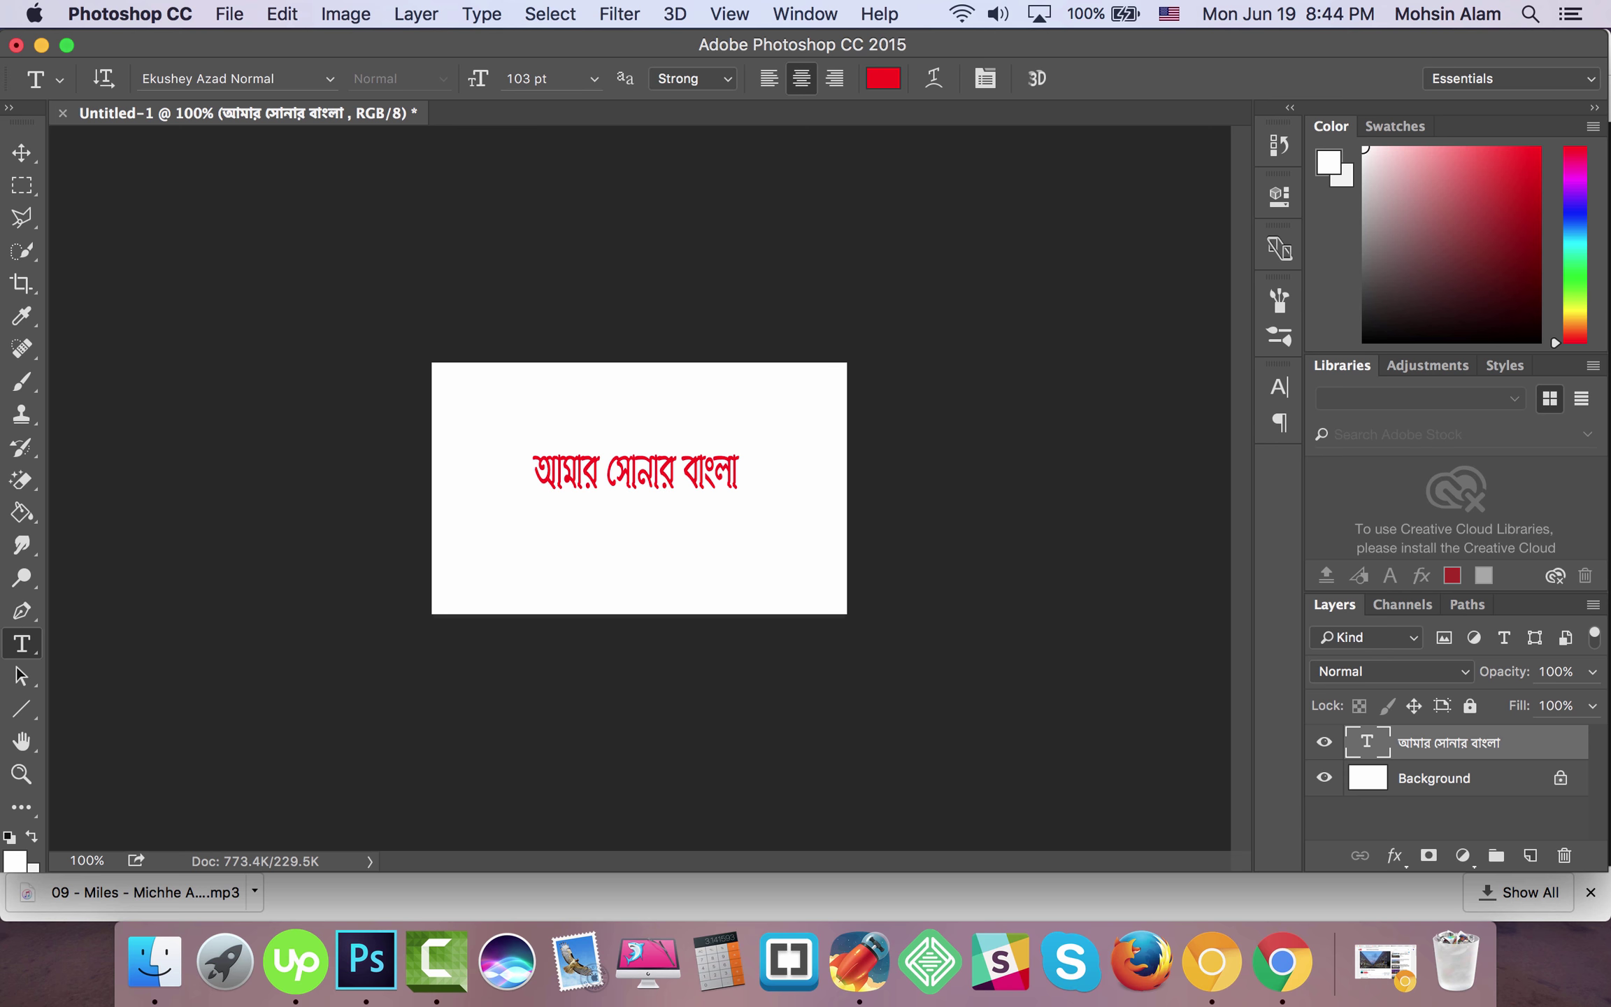
Step: Switch the keyboard input source to Avro Keyboard and start a new text layer below the existing Bangla line
click(156, 79)
click(156, 79)
click(1169, 14)
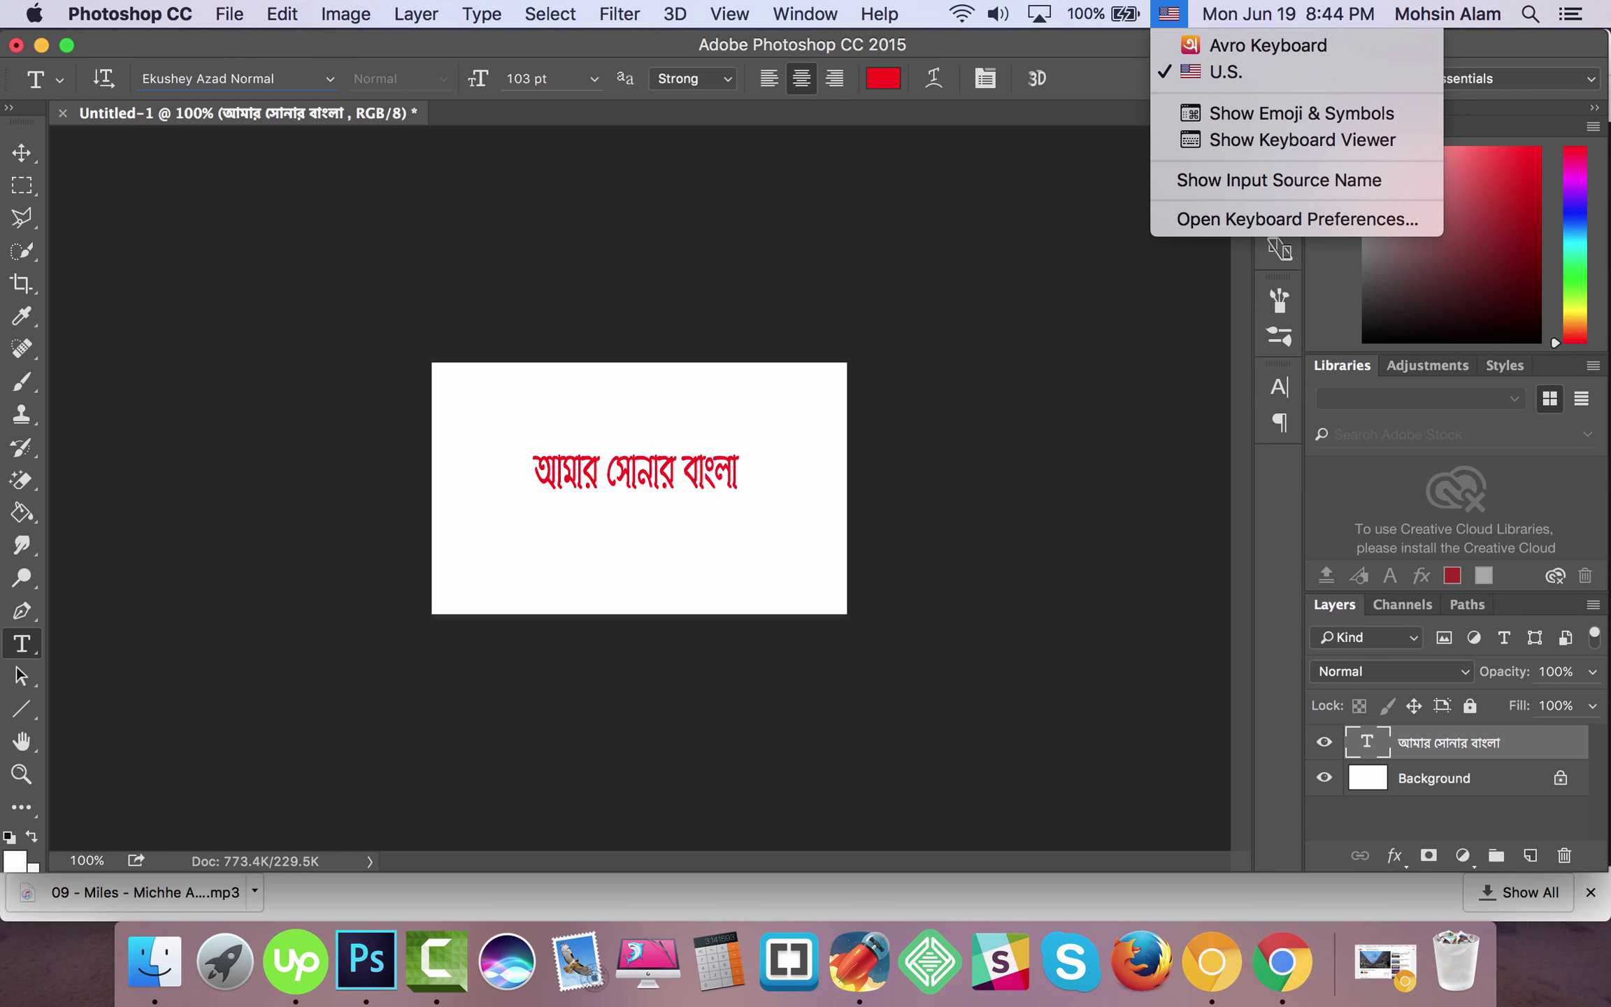
click(1259, 45)
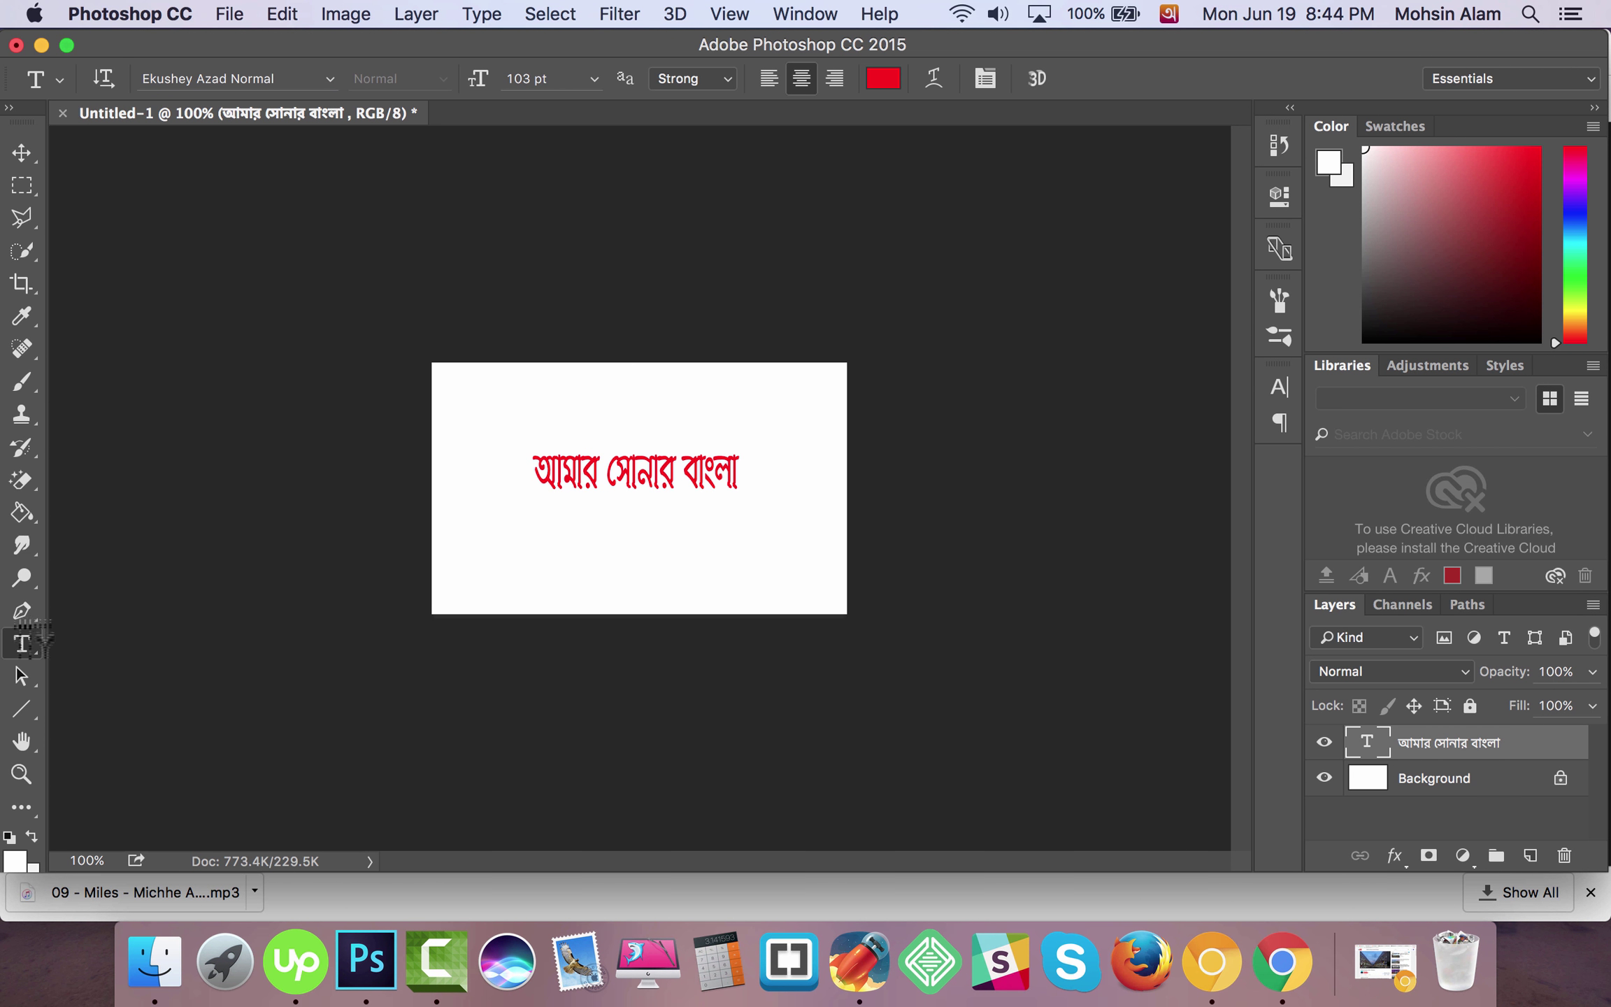
click(447, 539)
drag(503, 552, 679, 590)
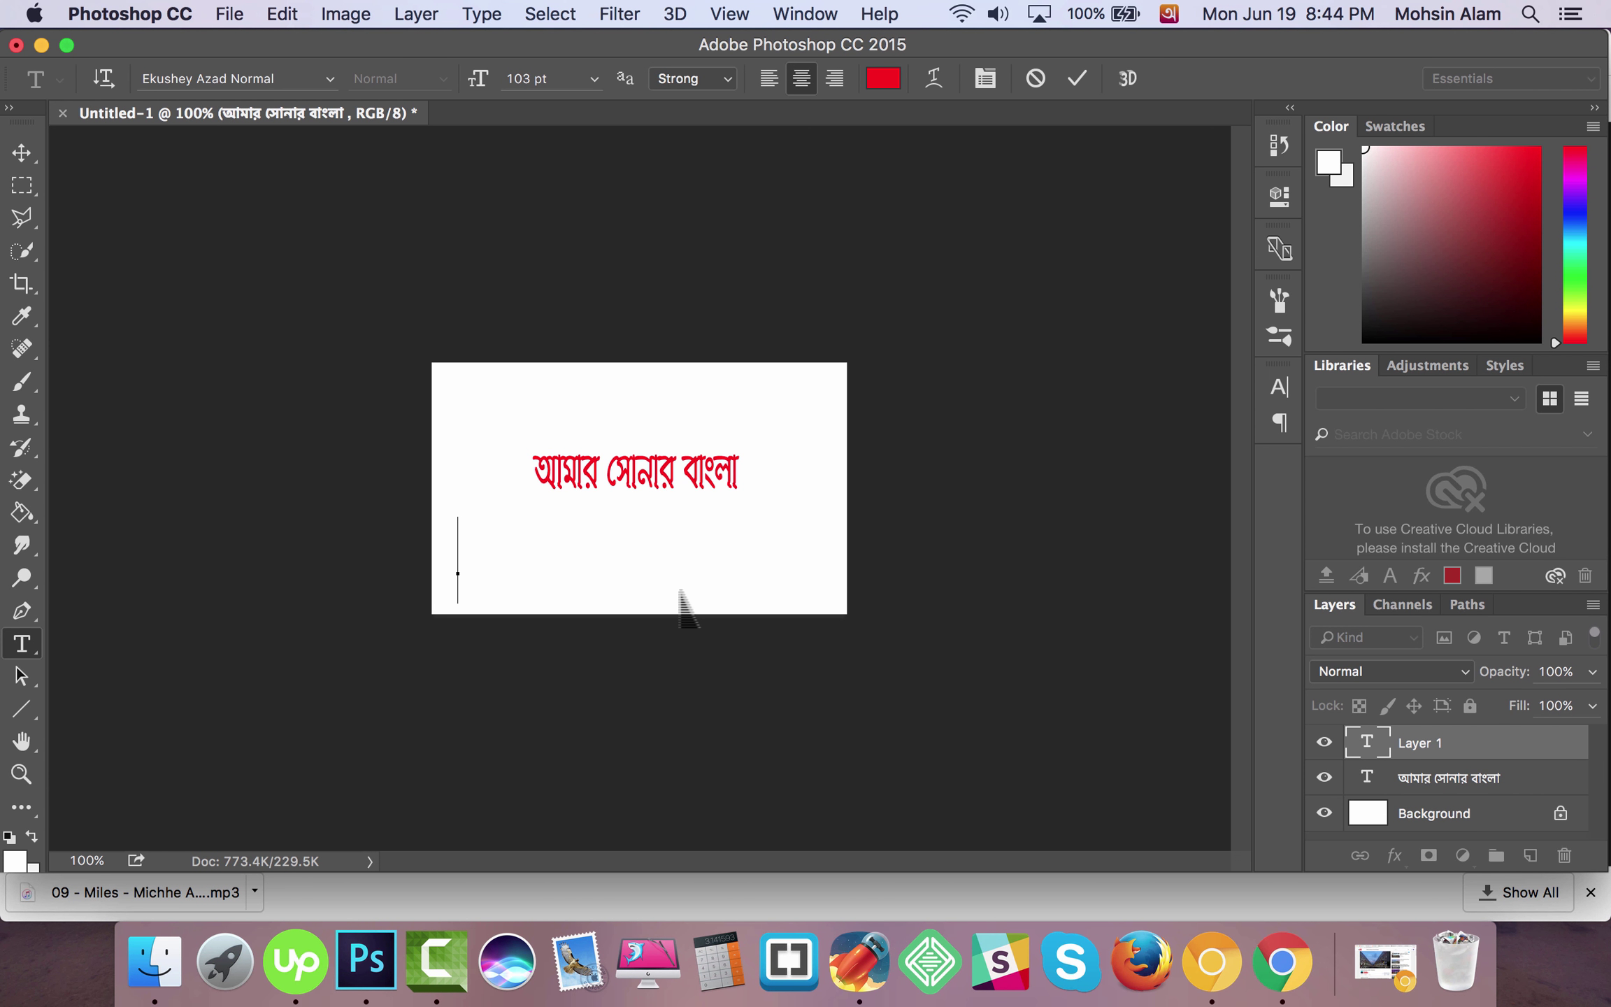
text(ai)
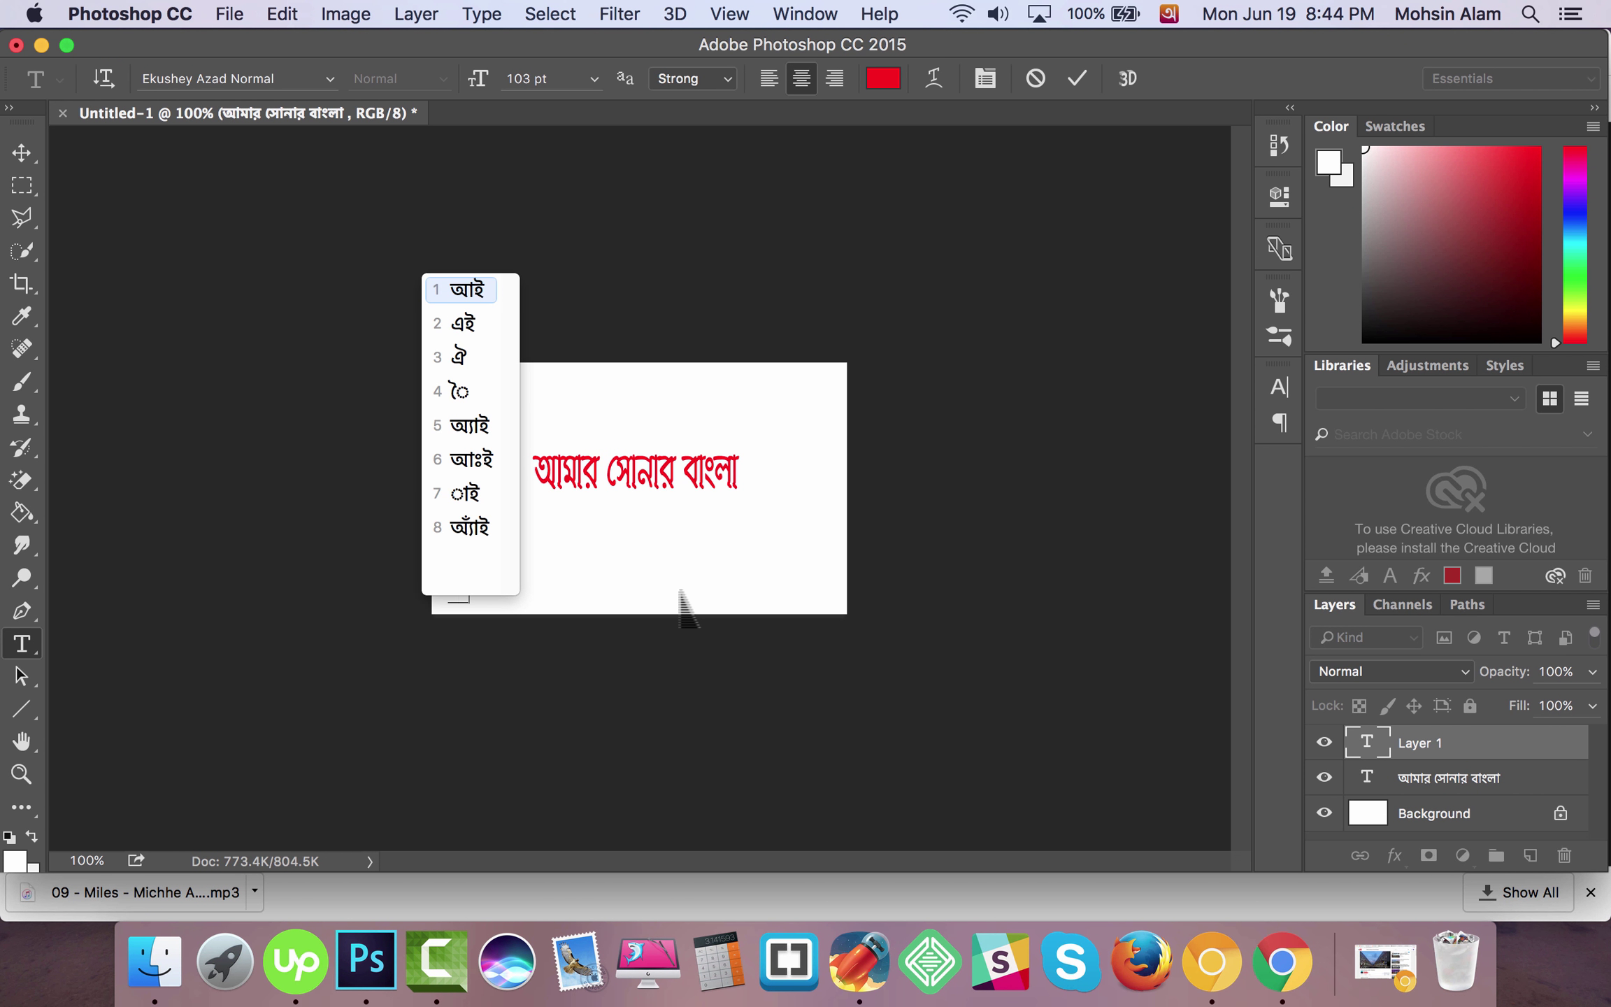
text( lav)
key(BackSpace)
key(BackSpace)
key(BackSpace)
key(BackSpace)
key(BackSpace)
Step: Write "আমি টকিউ কে ভালোবাসি" phonetically with Avro in the new text layer and commit the text
text(ami)
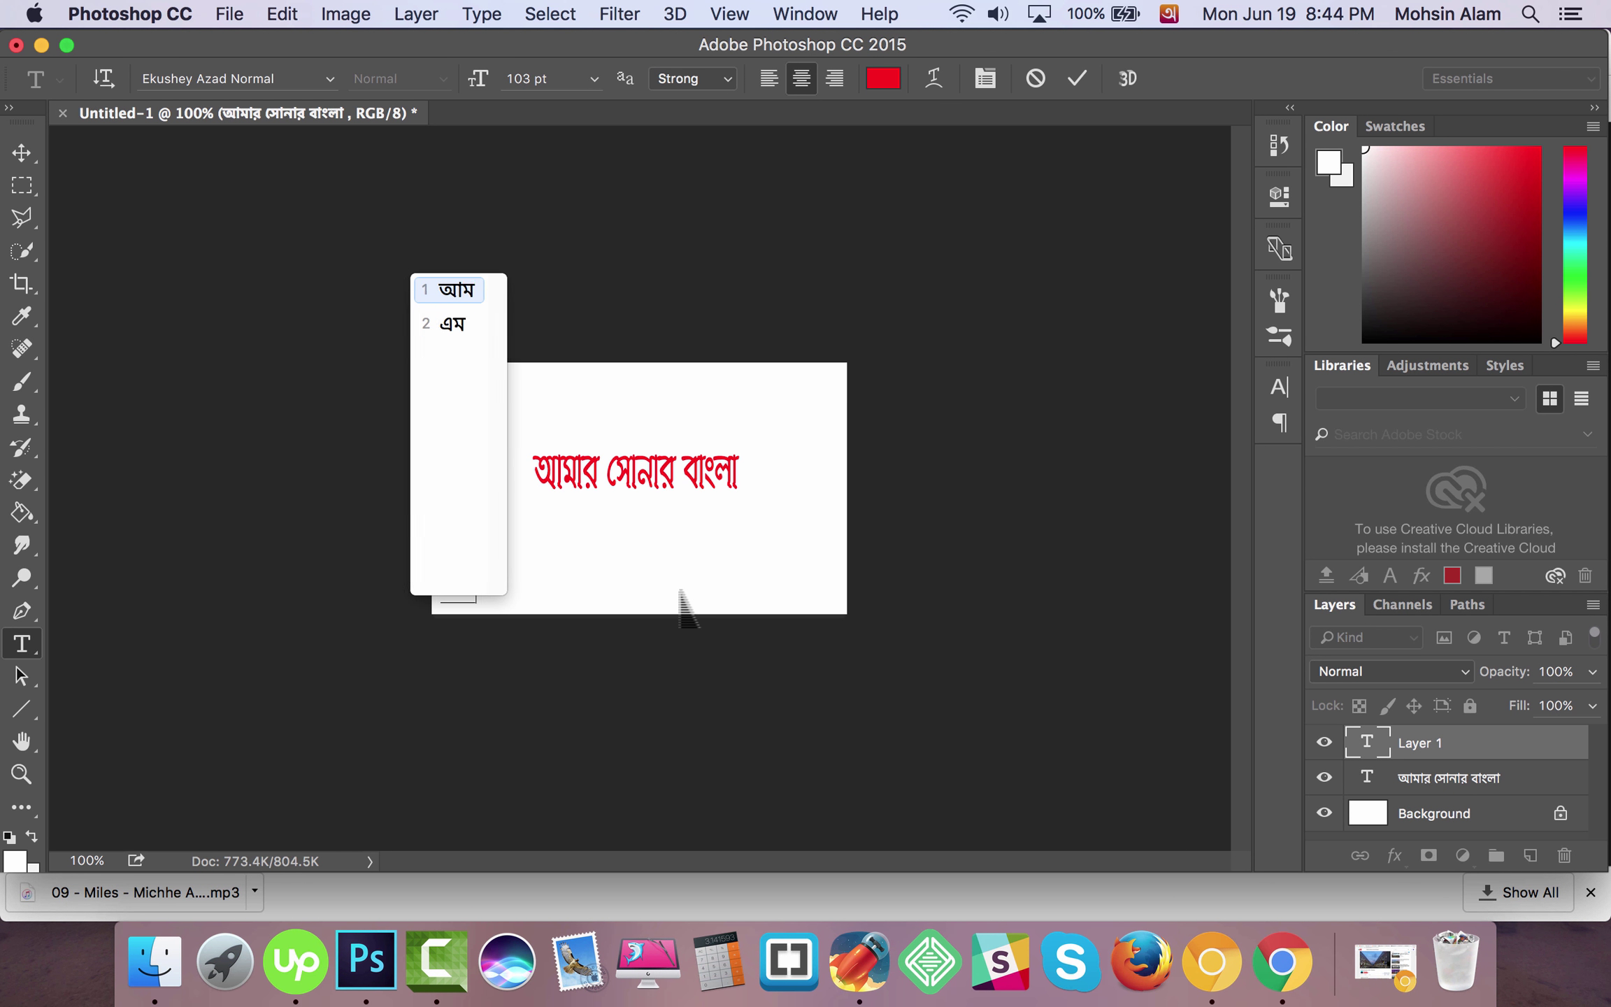
key(space)
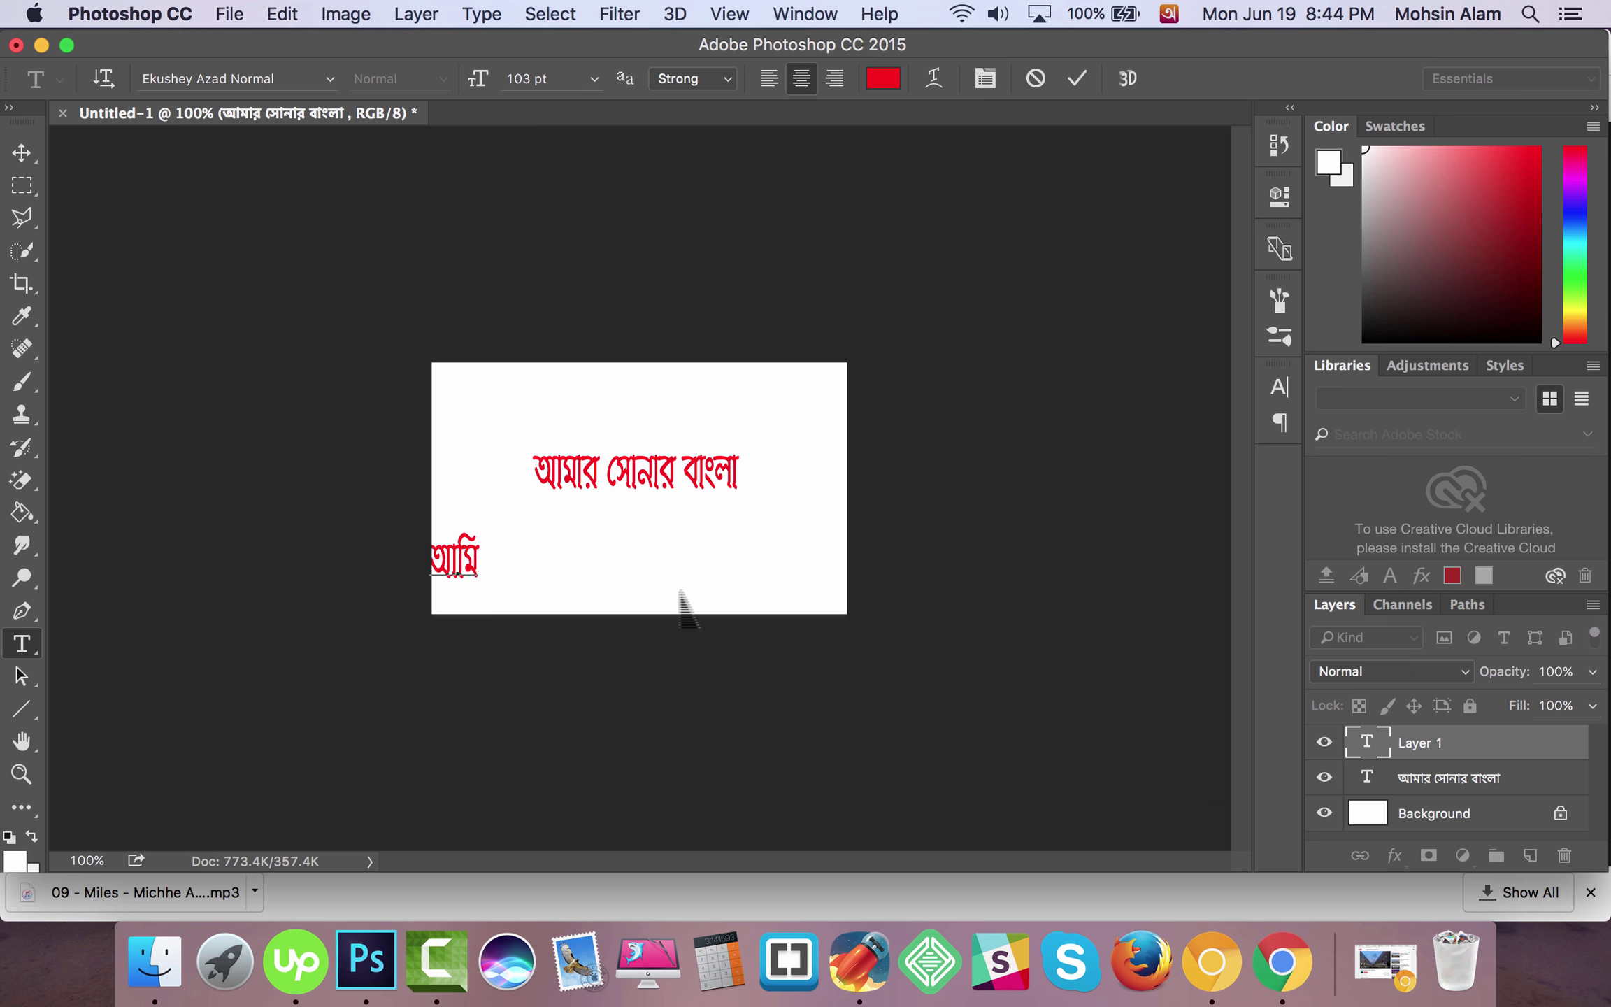
text(tok)
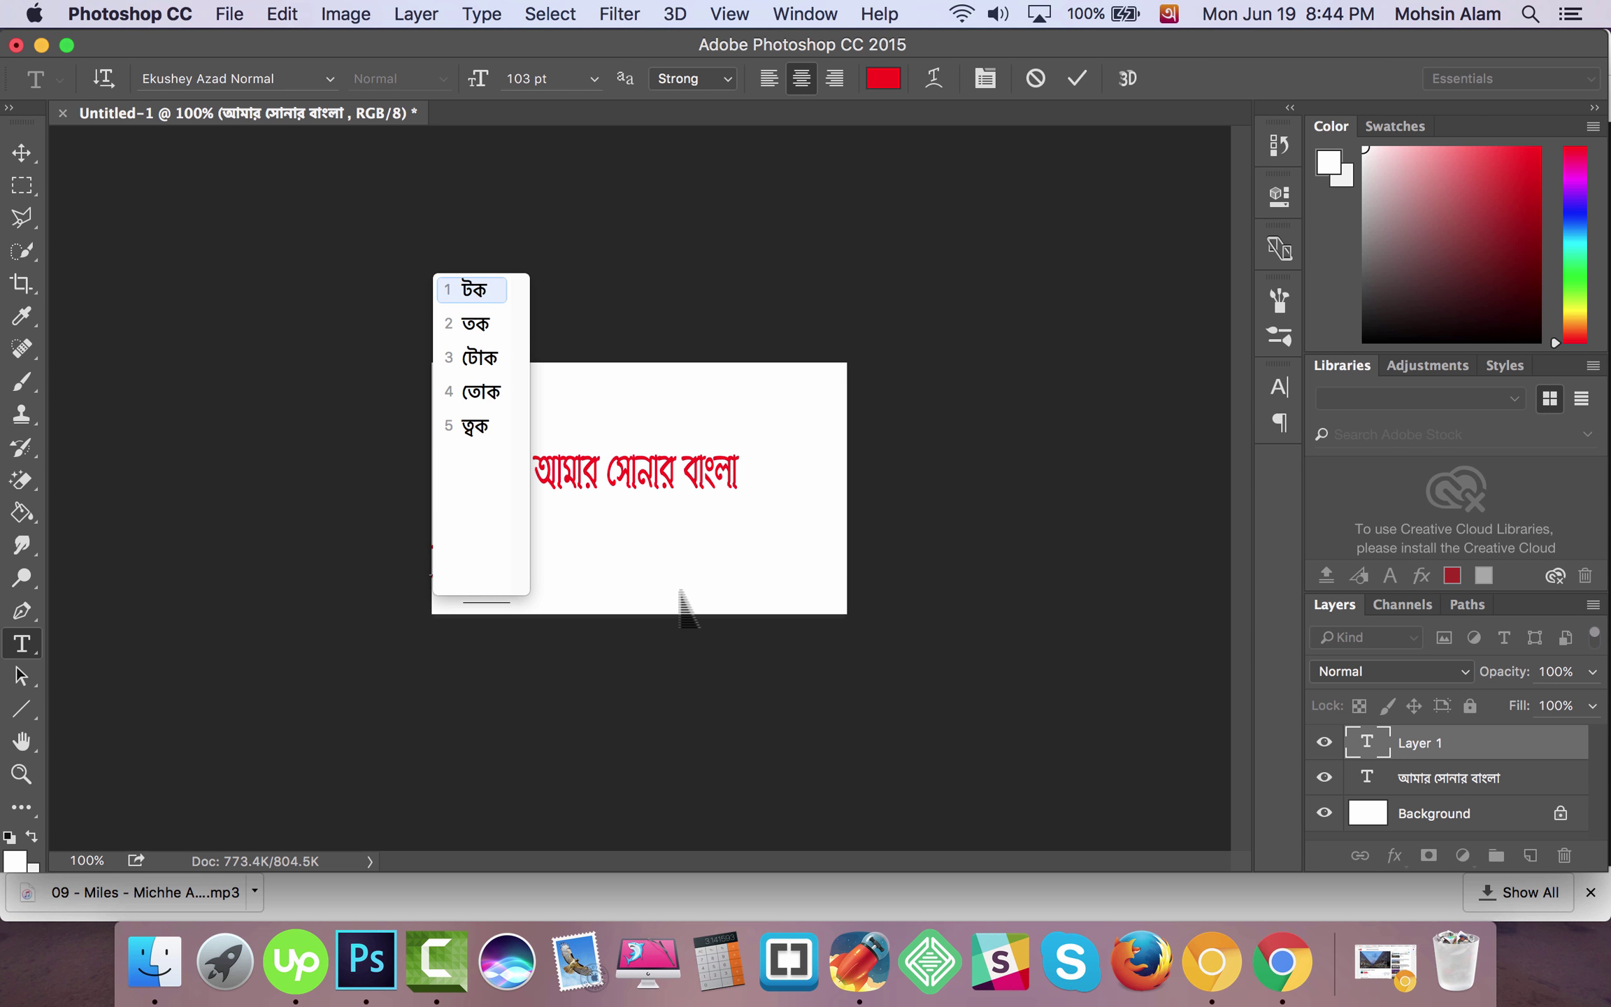
text(iu)
key(space)
text(ke)
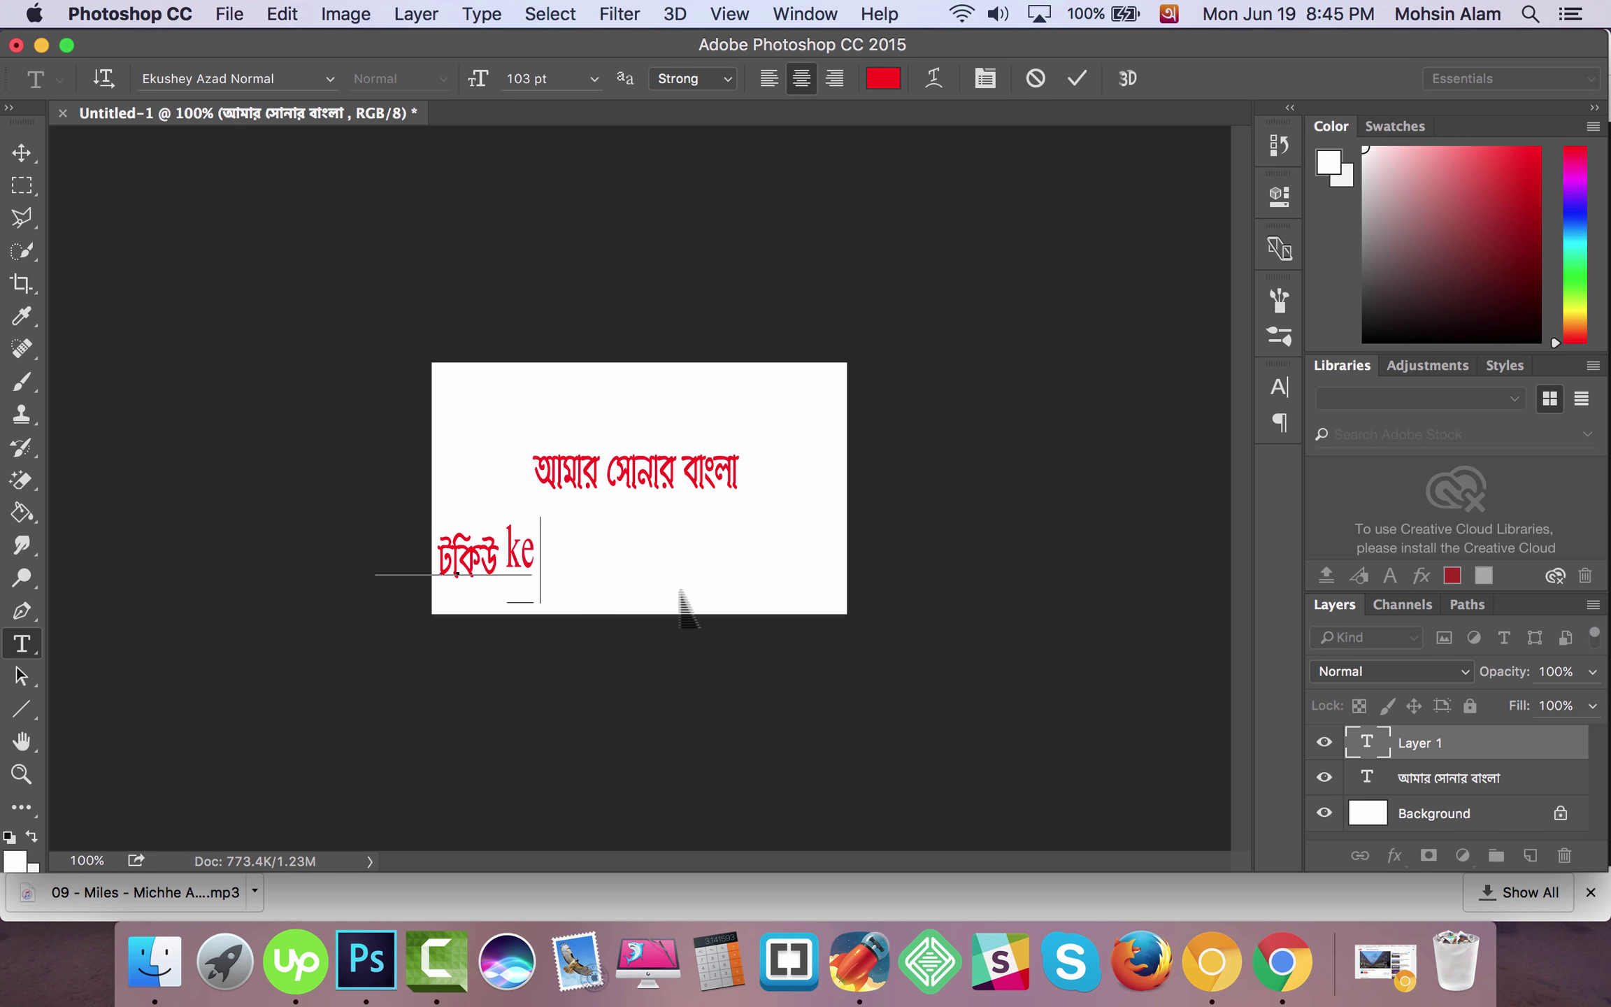
key(space)
text(valo)
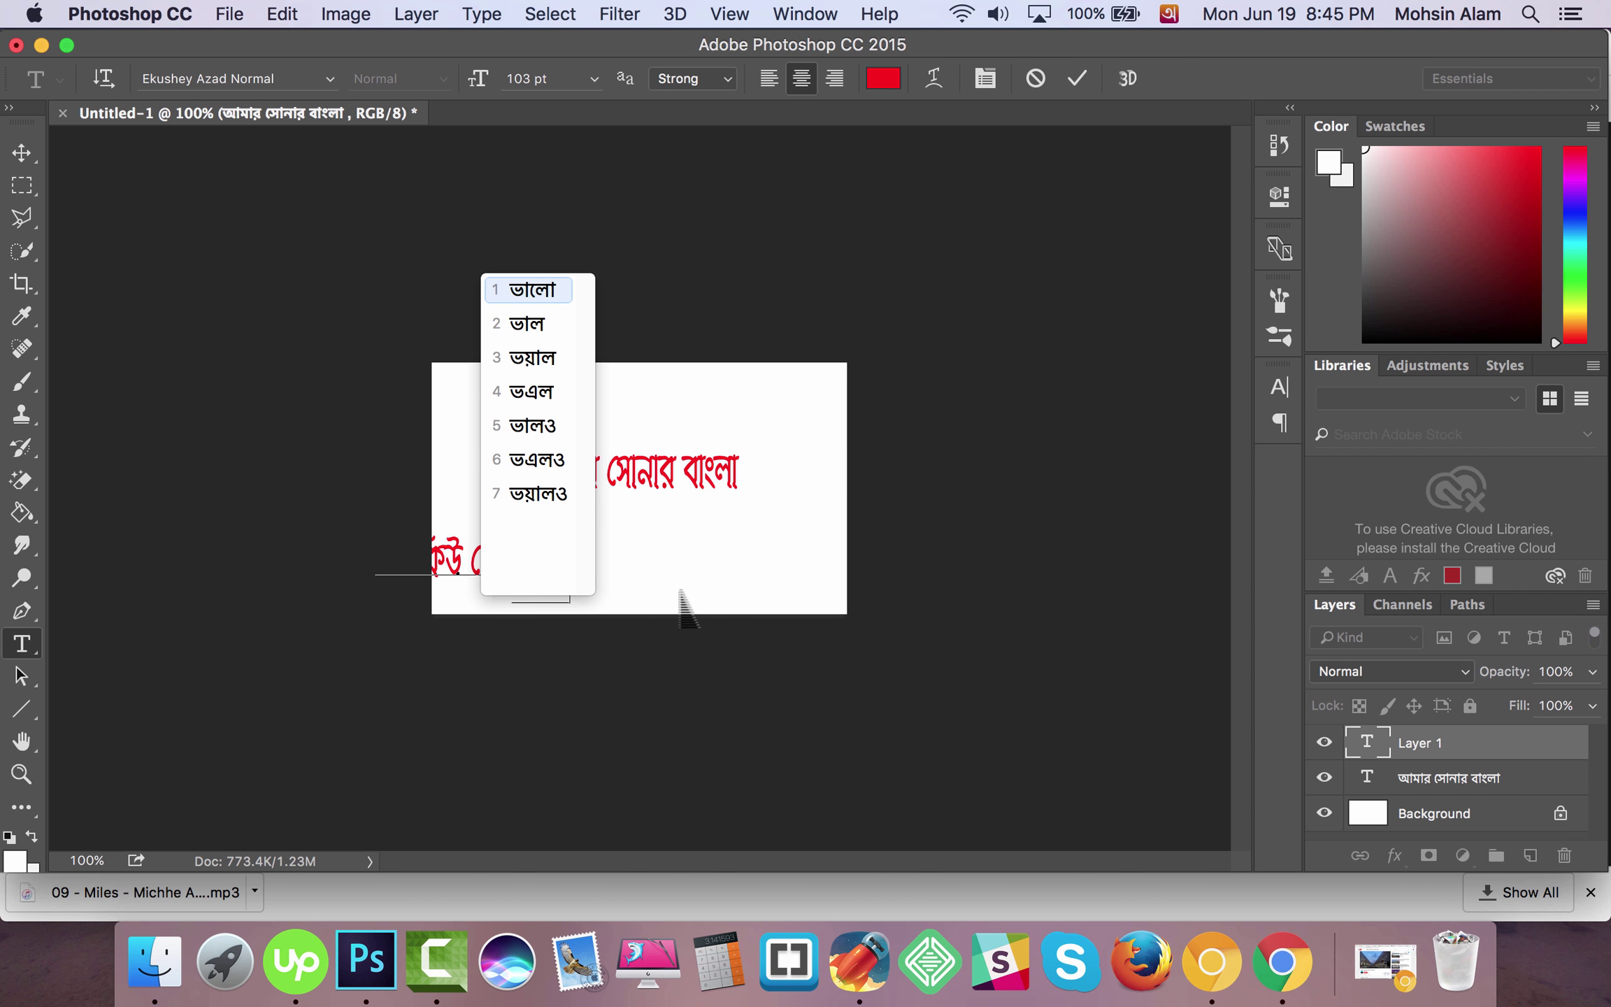
text(basi)
key(space)
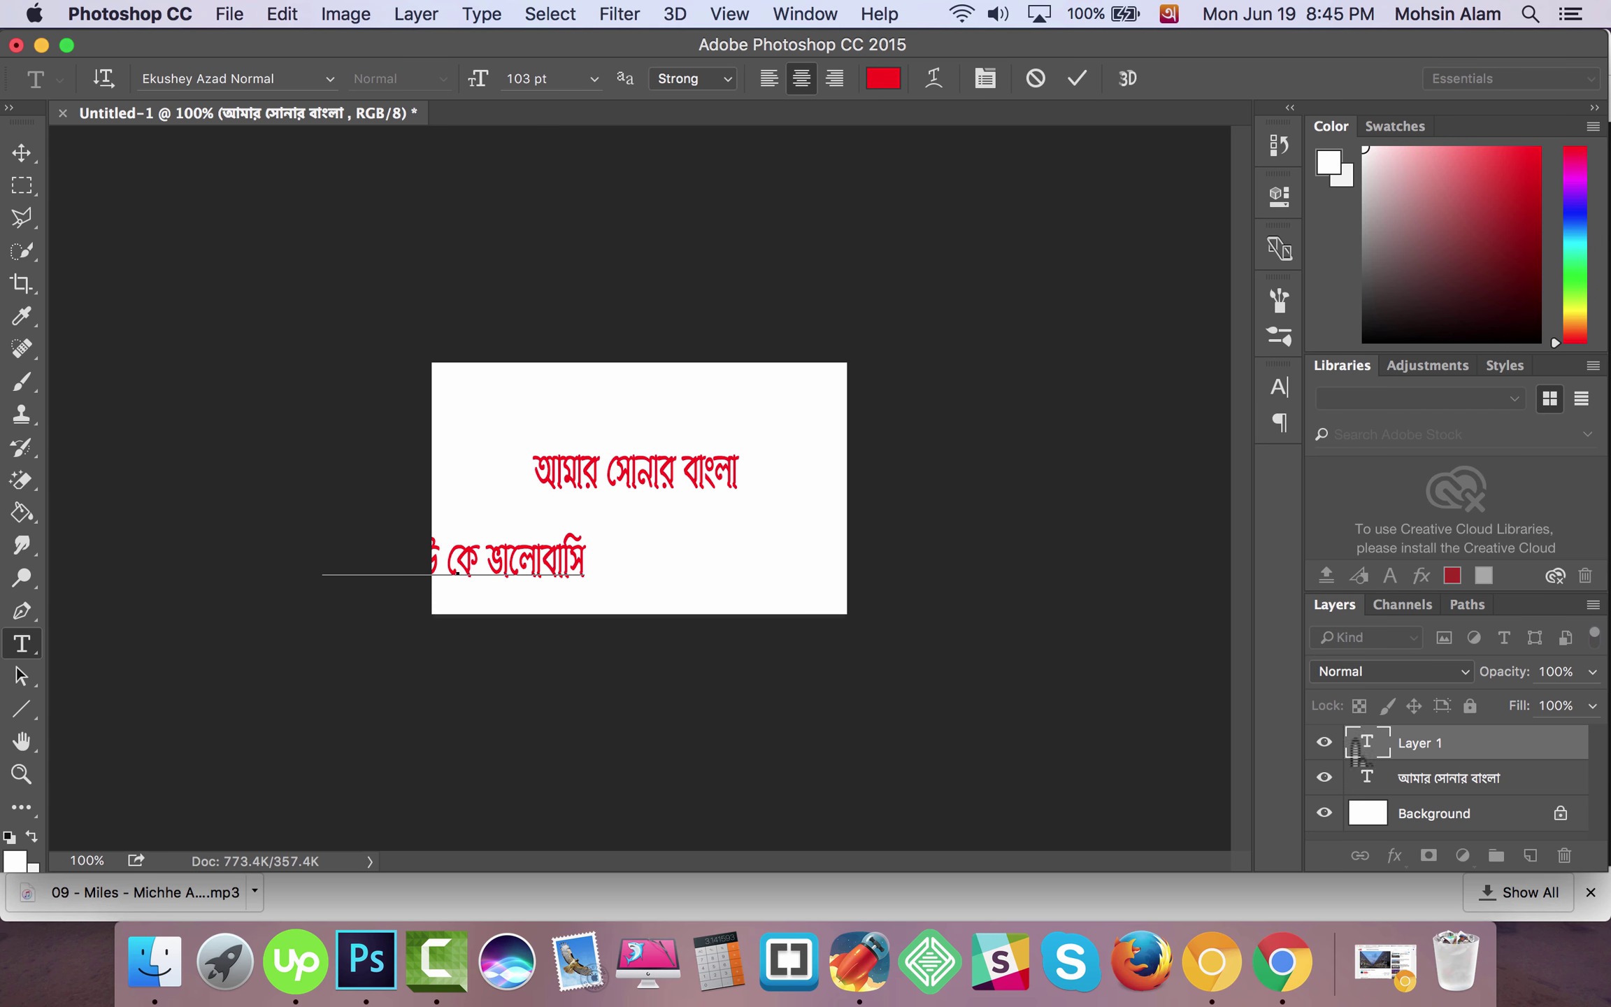
click(1399, 749)
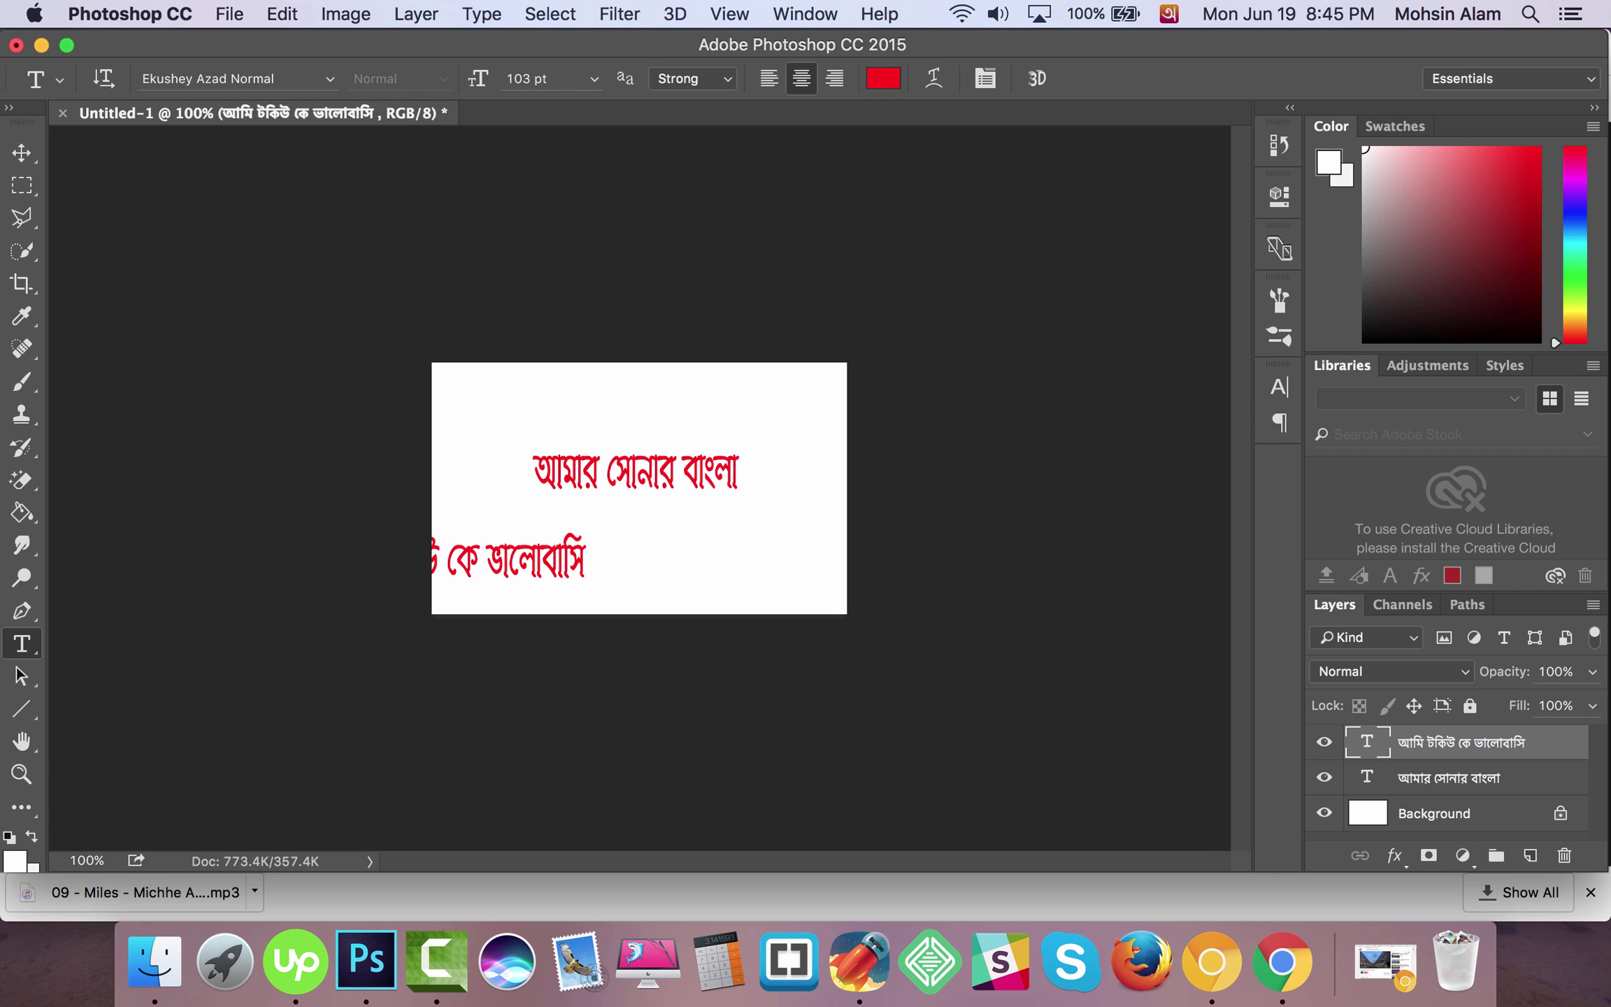
Step: Move the new Bangla text line fully onto the canvas, roughly centred beneath the first line
double_click(1367, 738)
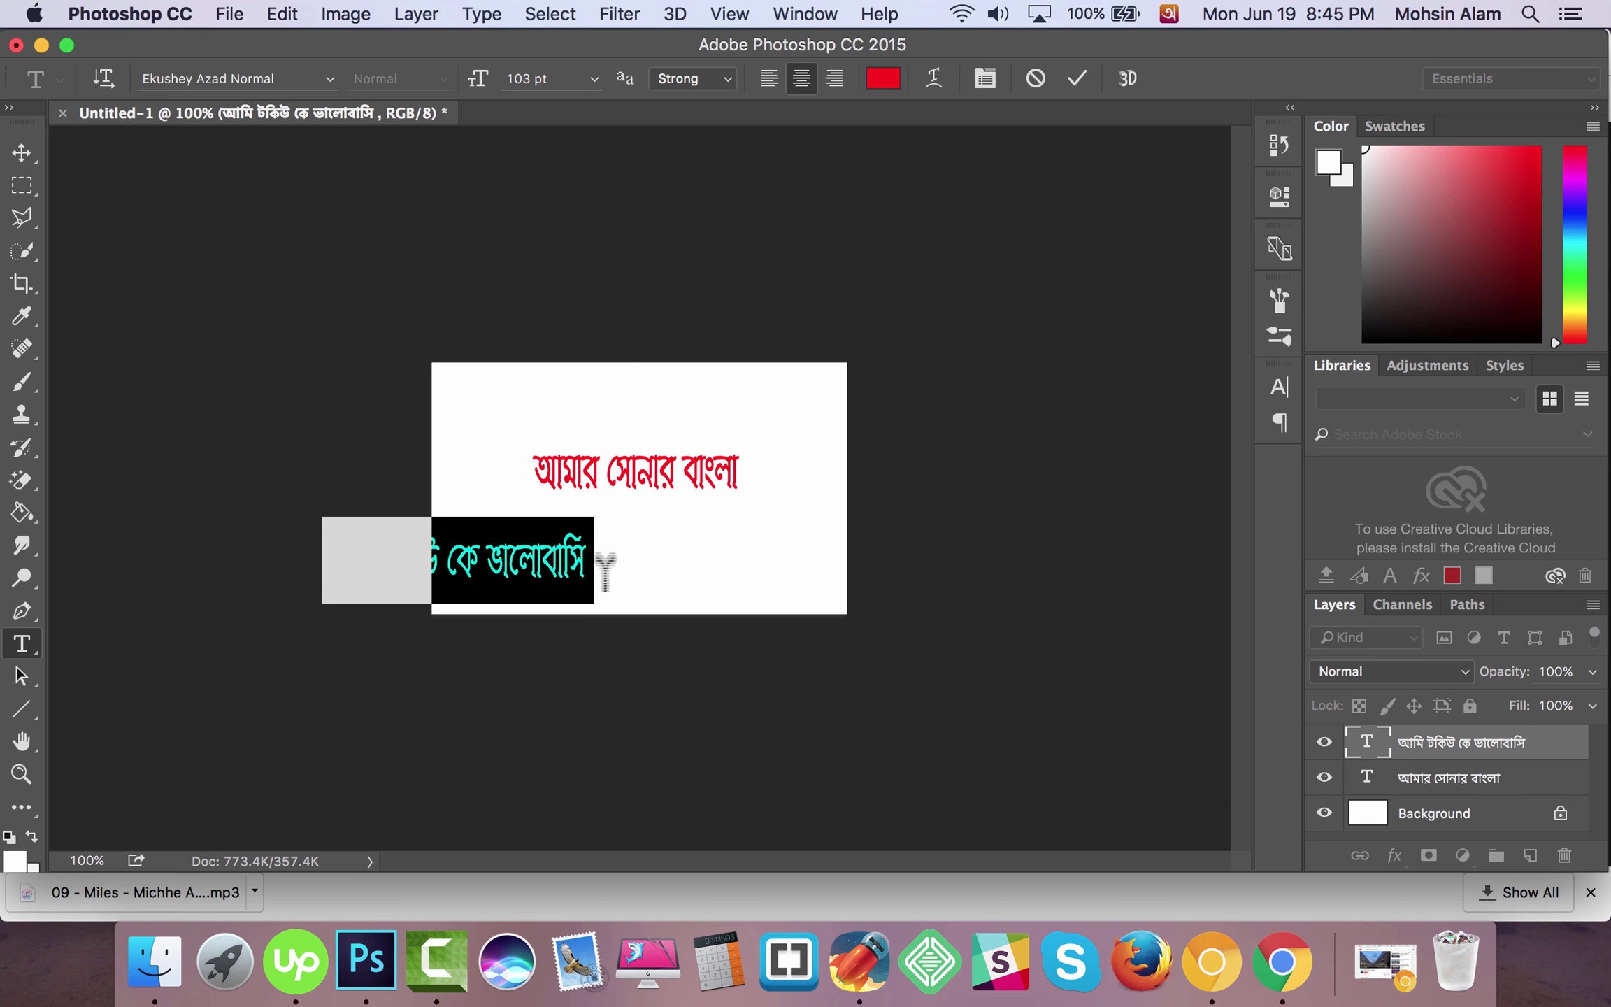
click(535, 563)
click(21, 152)
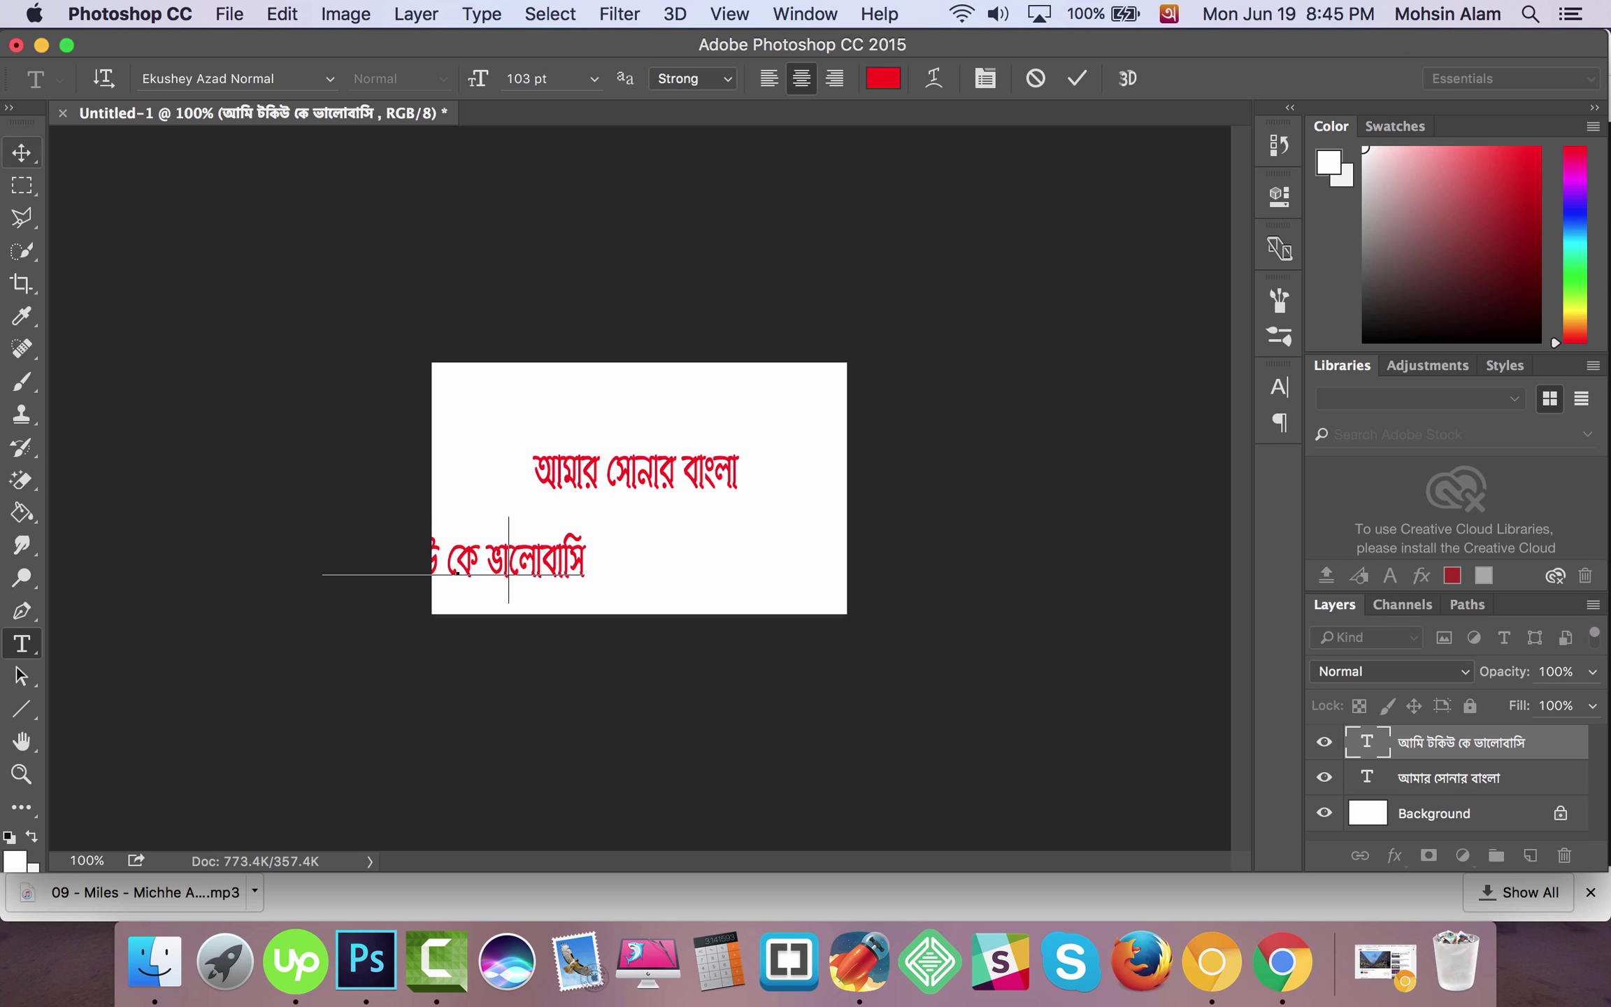
drag(509, 574, 690, 572)
click(1420, 772)
click(1392, 752)
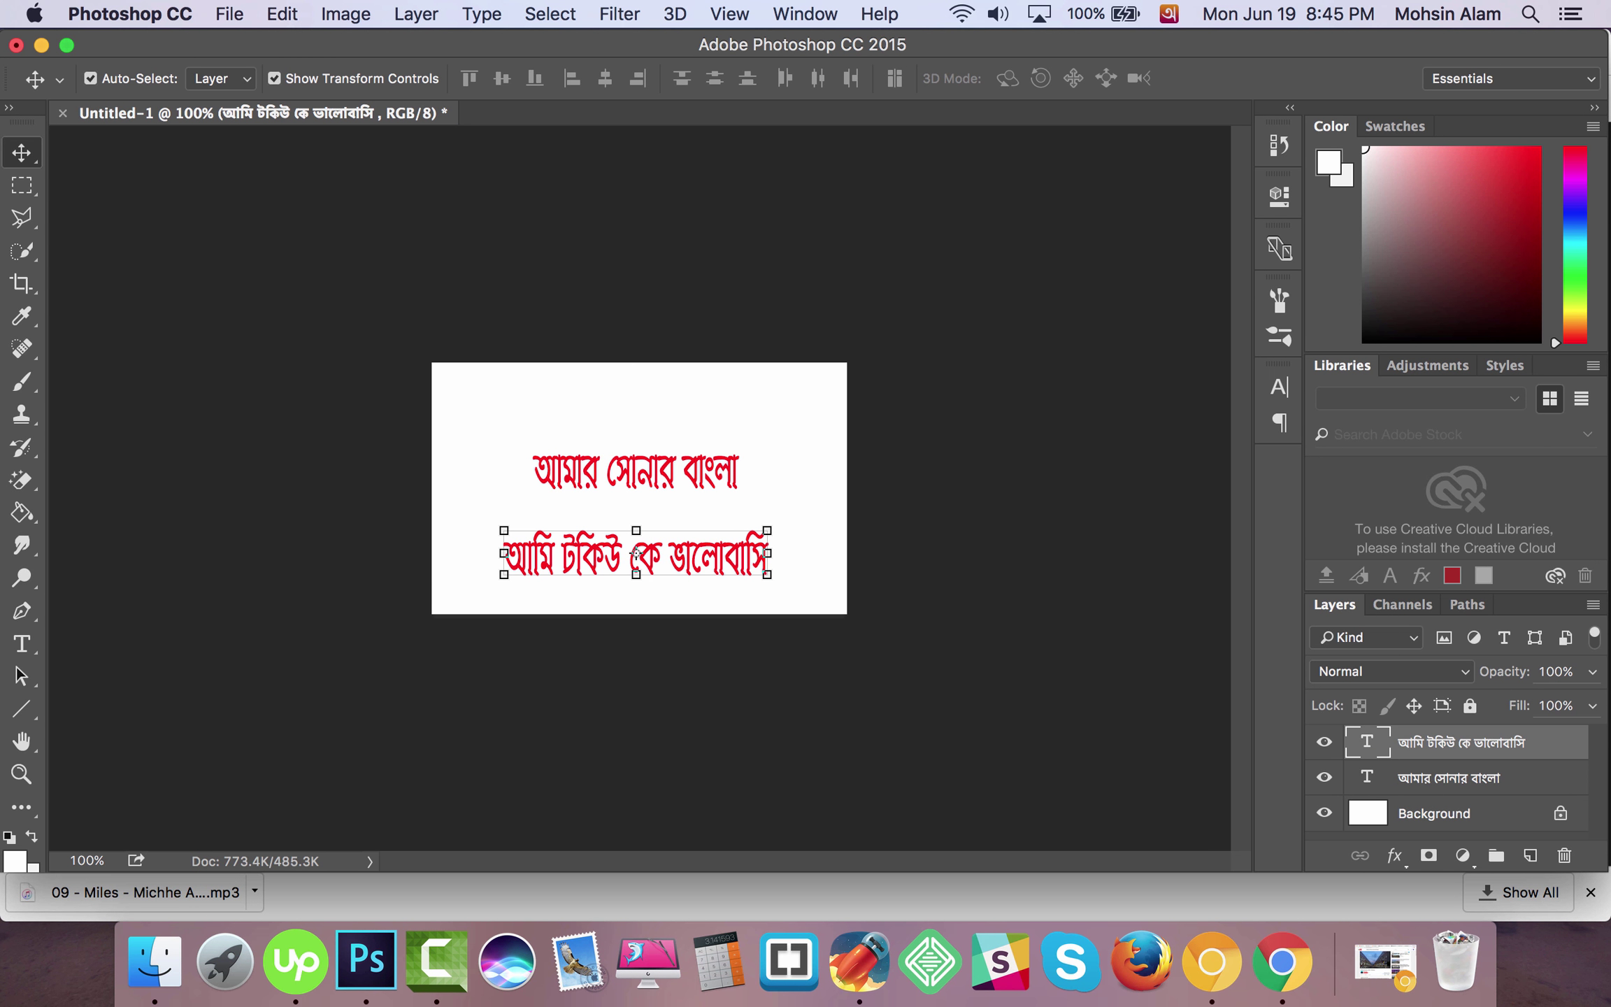
Step: Open the Type preferences to review the text engine options
click(130, 14)
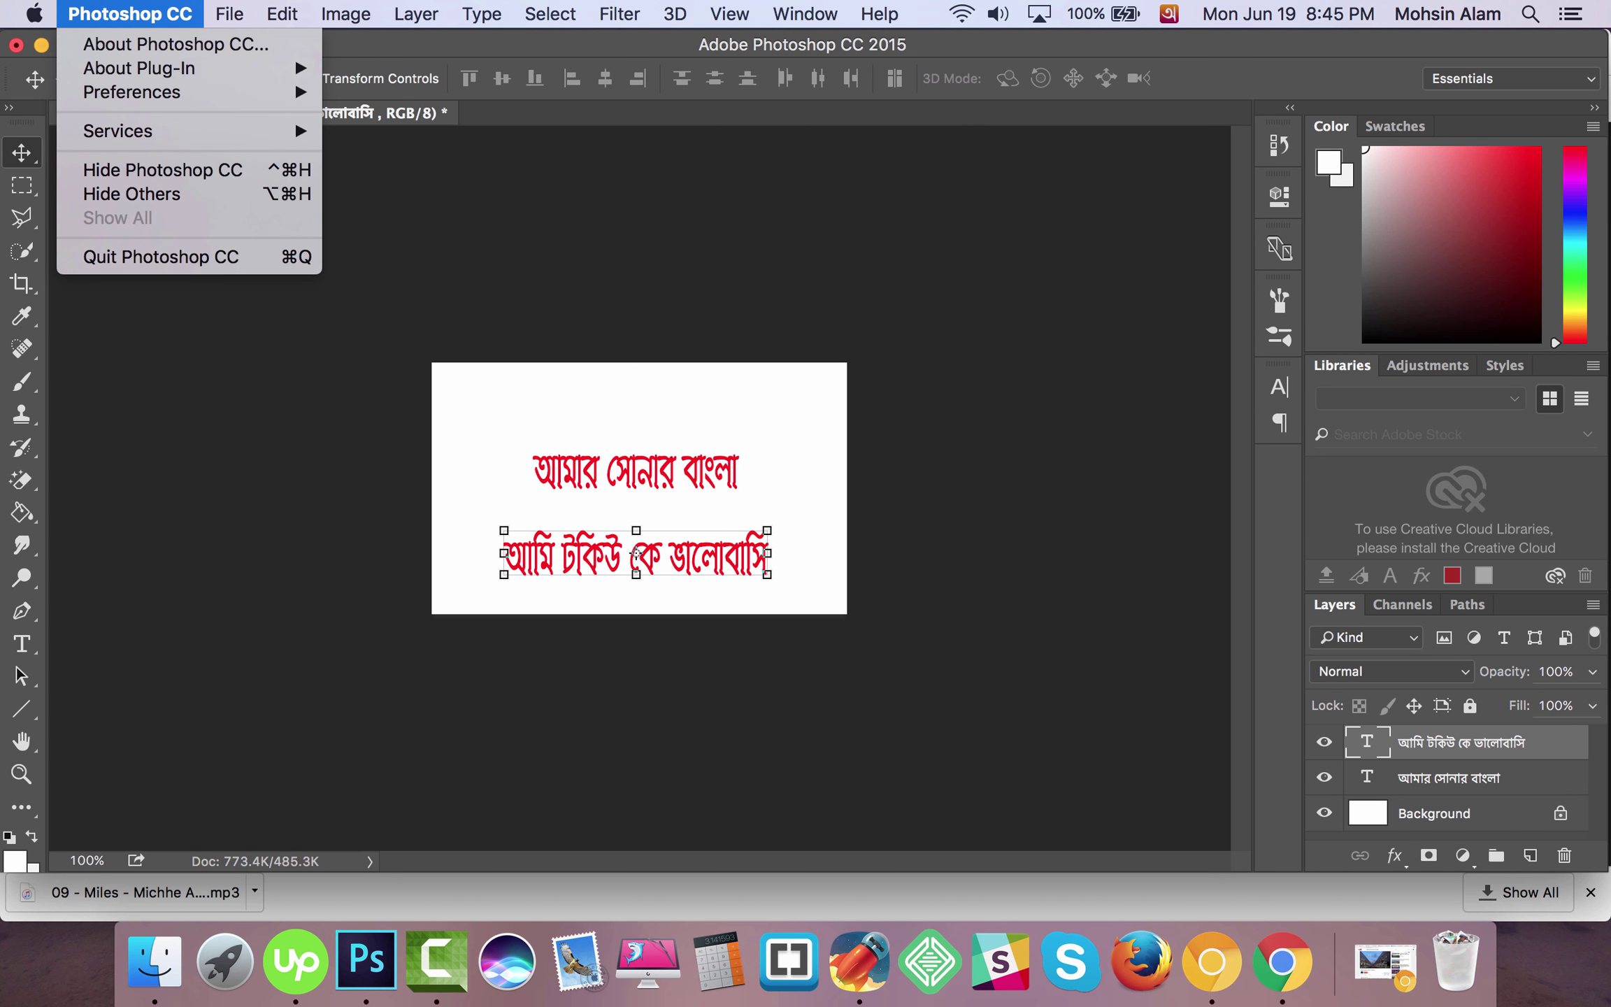
mouse_move(280, 92)
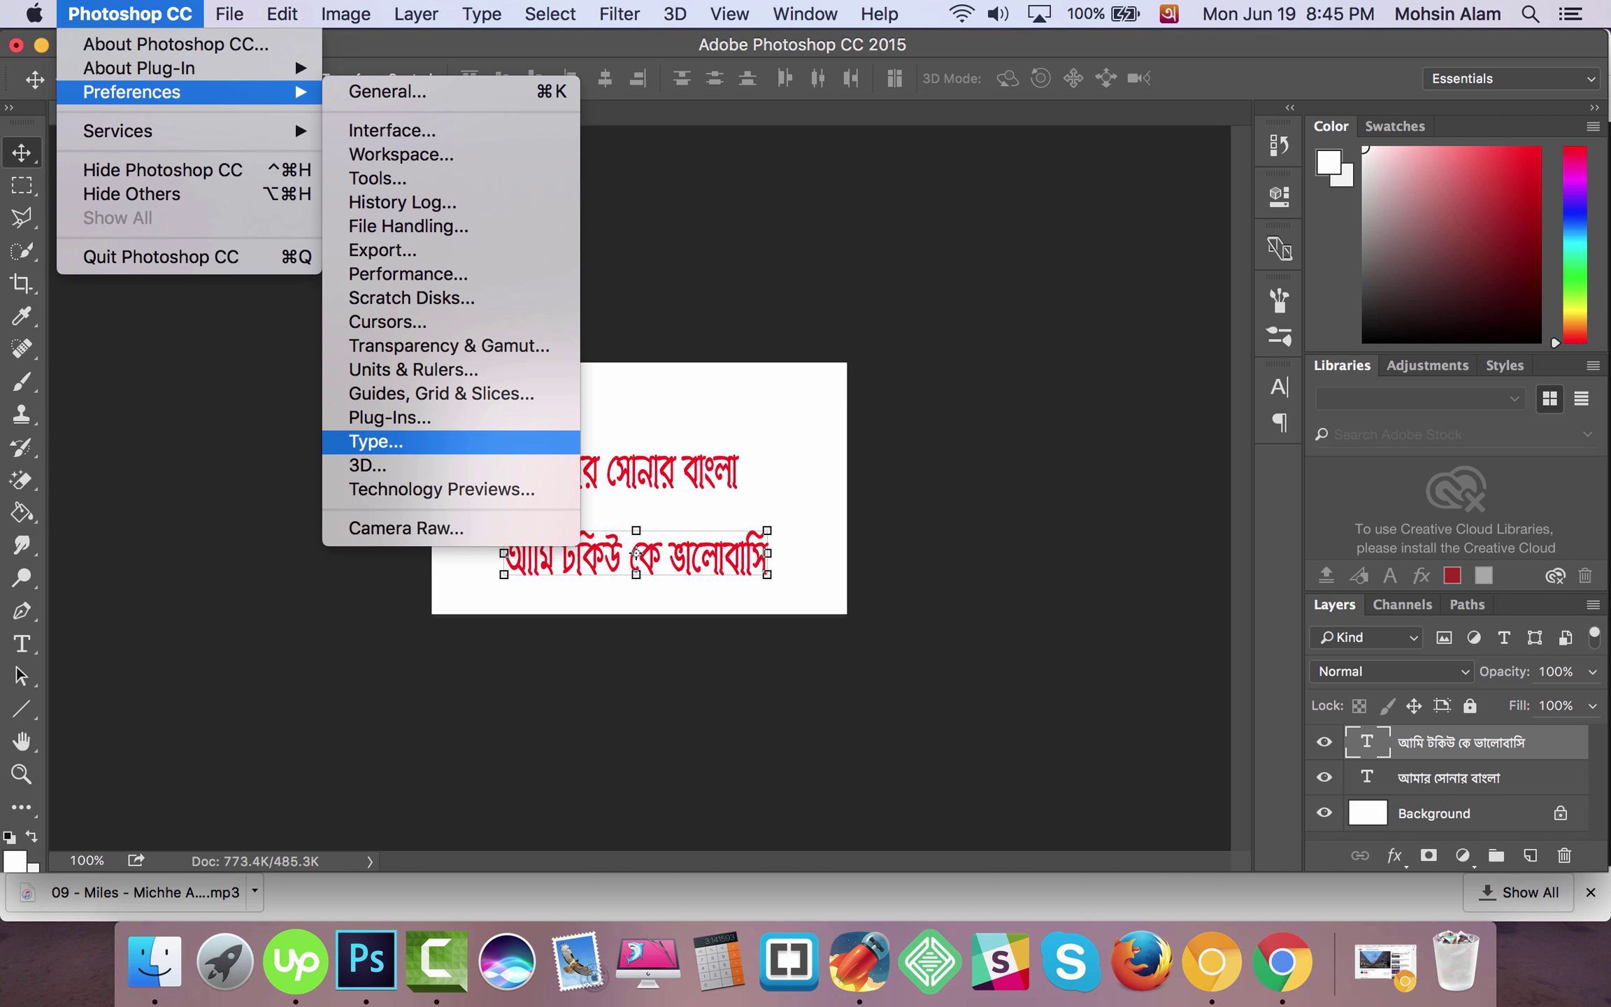
click(375, 441)
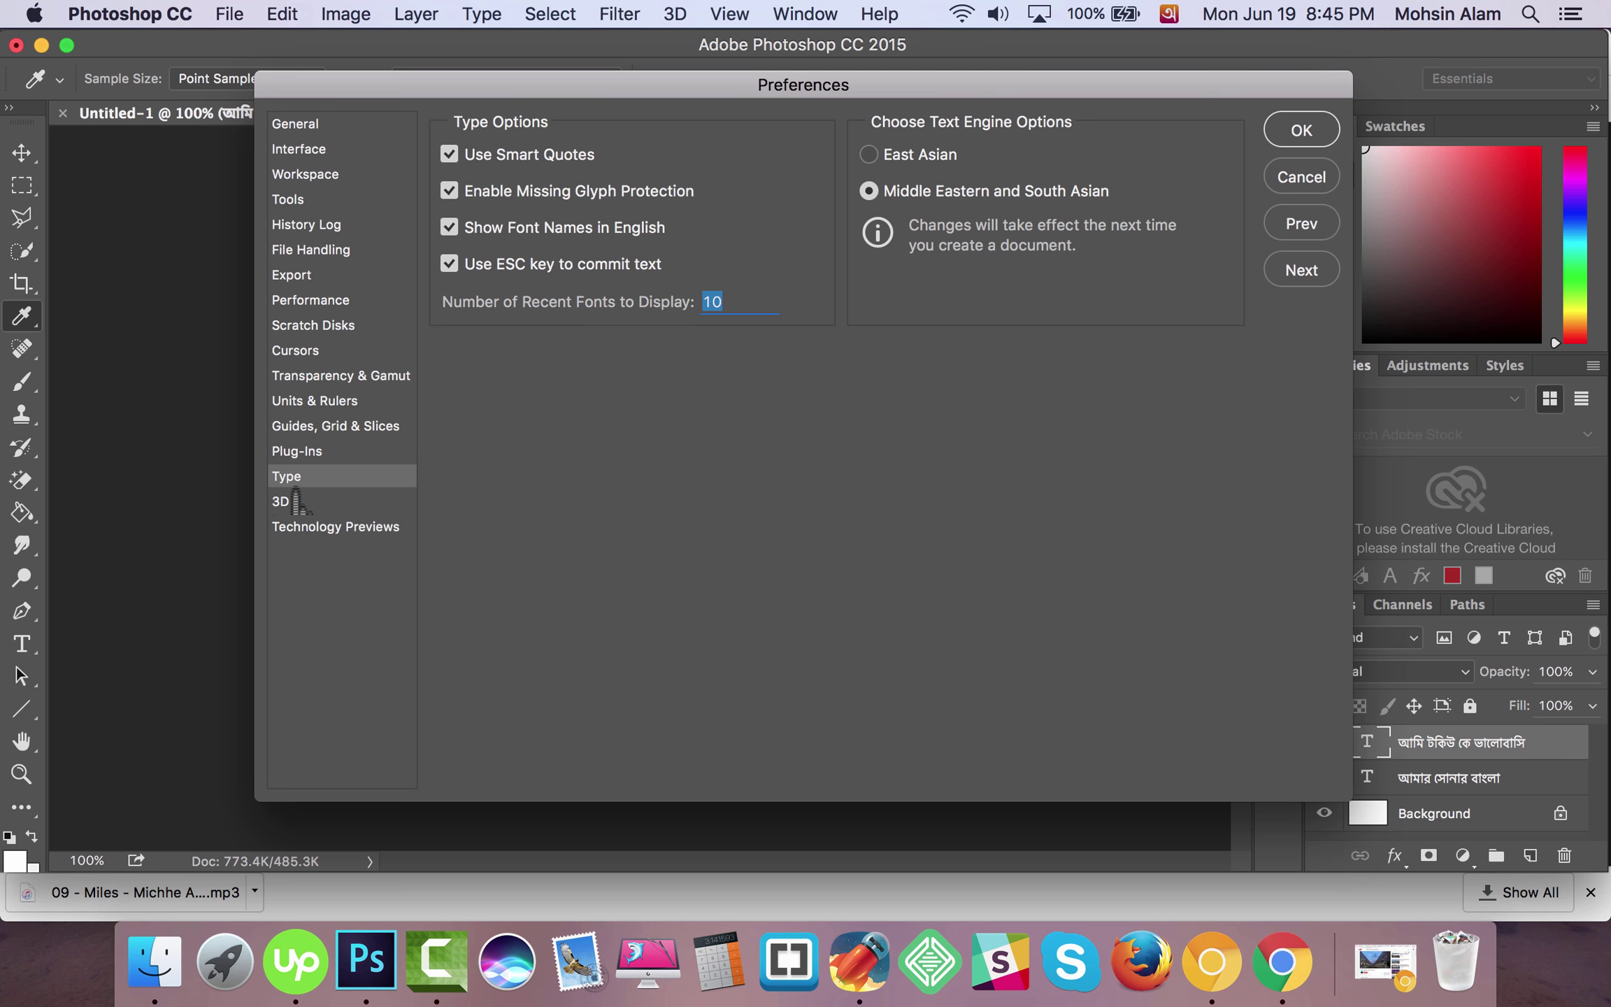